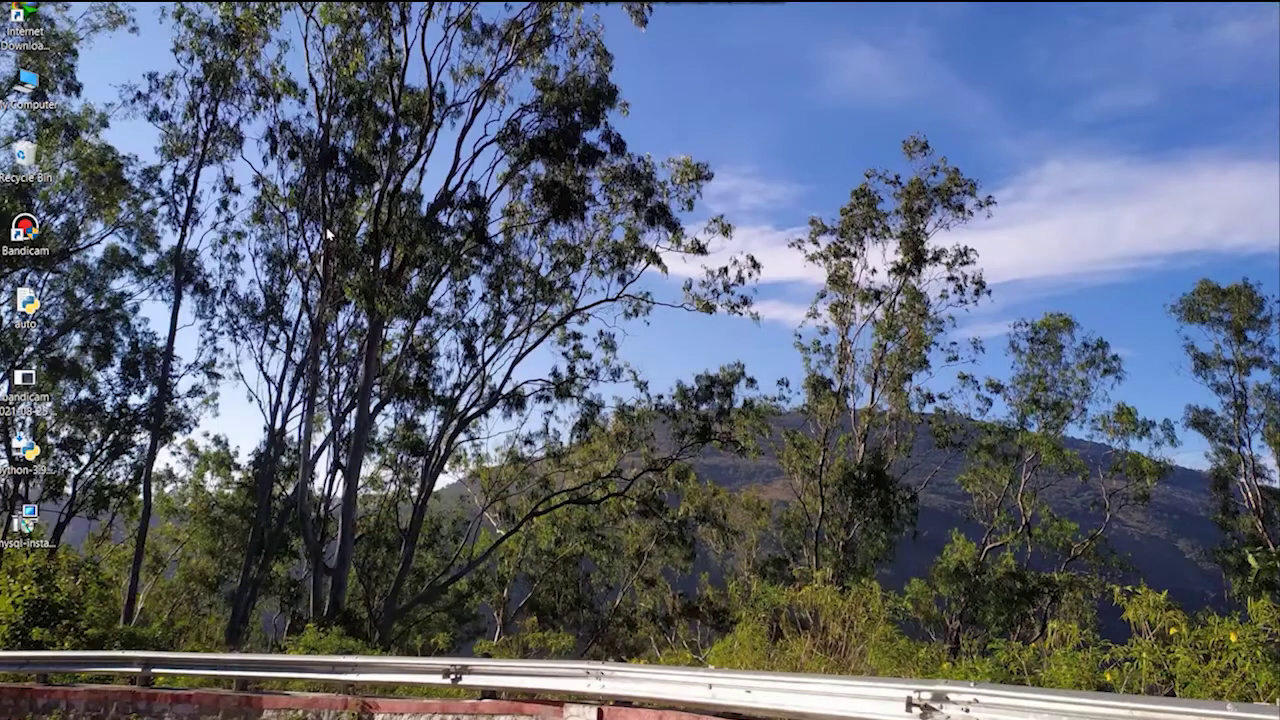
Launch the Python 3.9.6 installer and install it with defaults, adding Python 3.9 to PATH
double_click(25, 450)
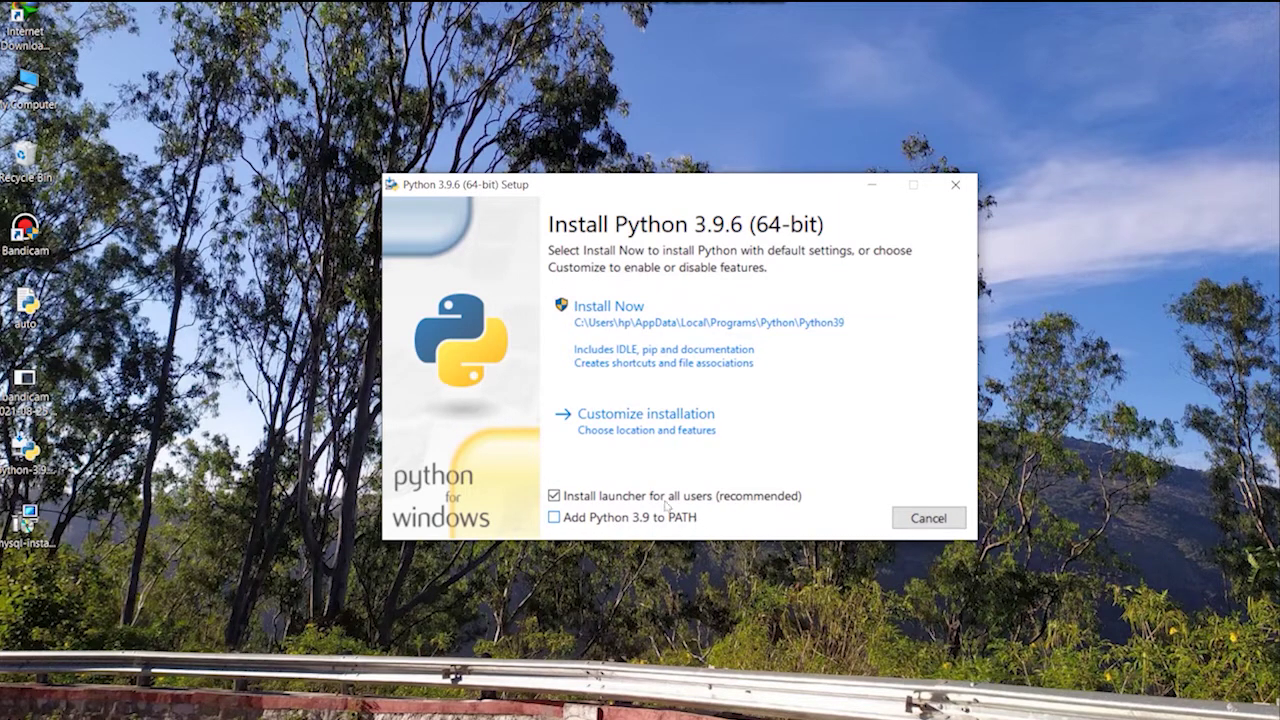
click(556, 518)
click(628, 310)
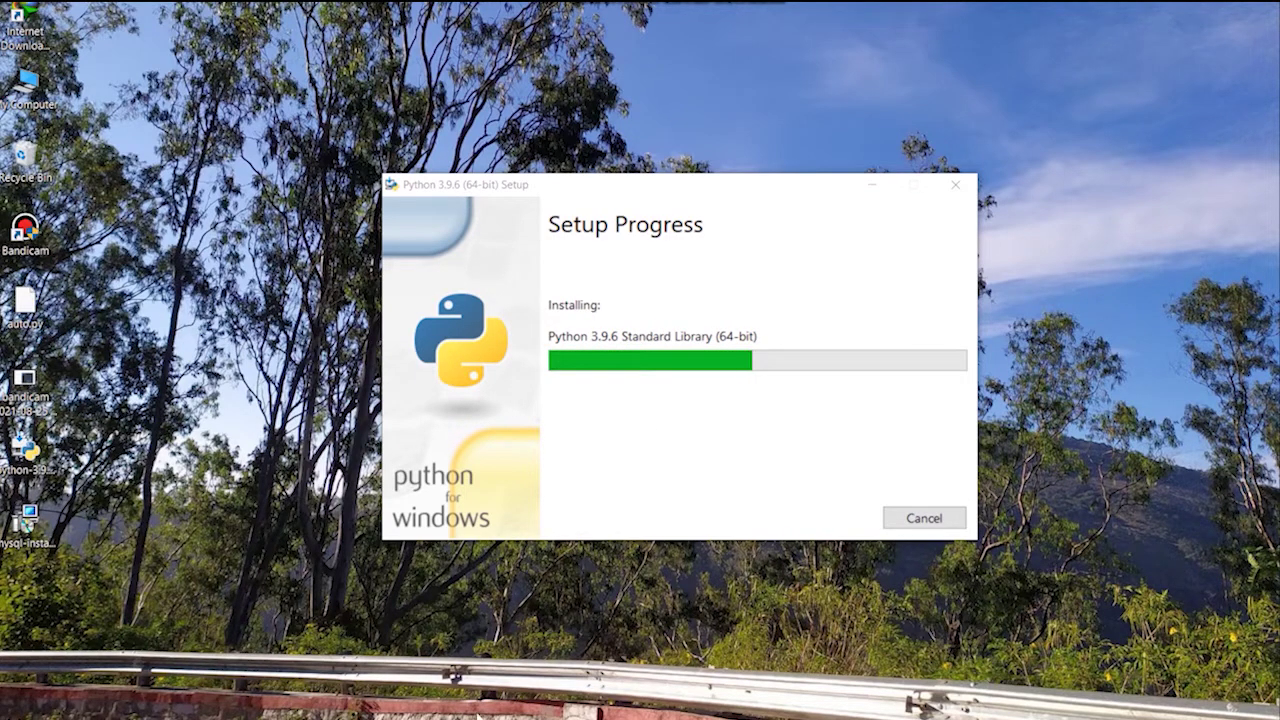
Search 'mysql installer' in a new Edge tab and open the MySQL Installer download page
click(455, 660)
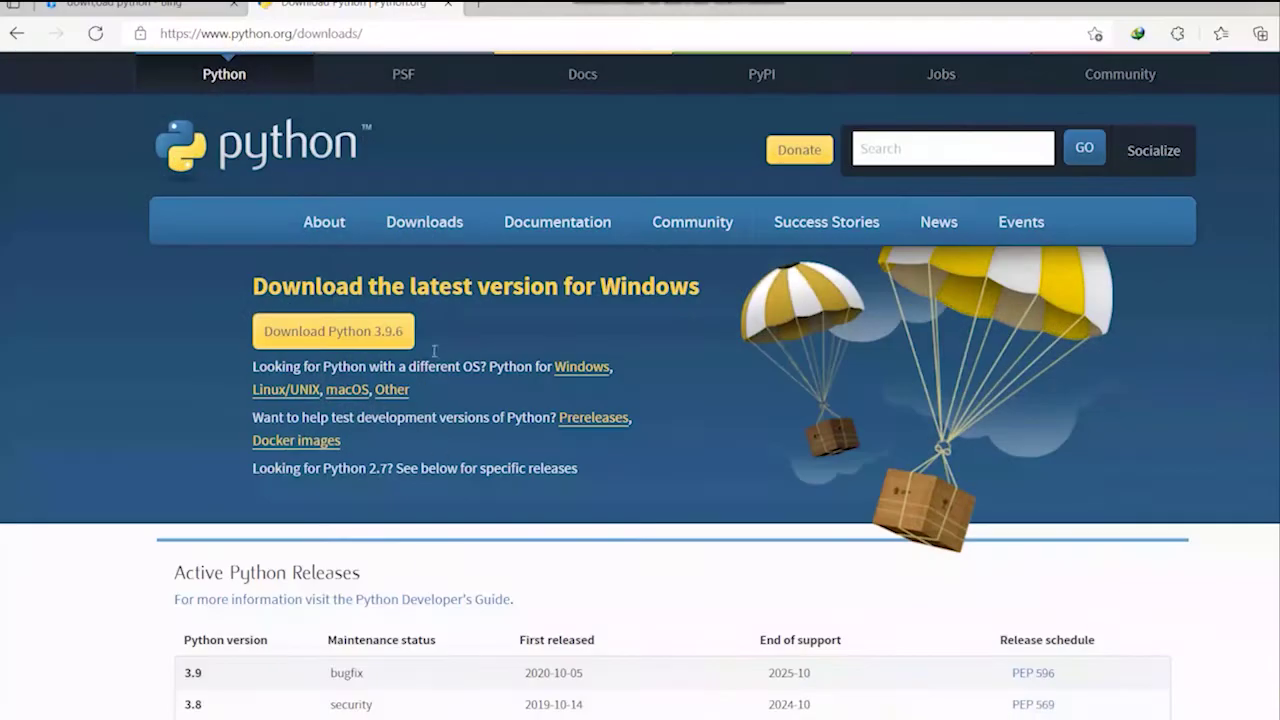
click(479, 5)
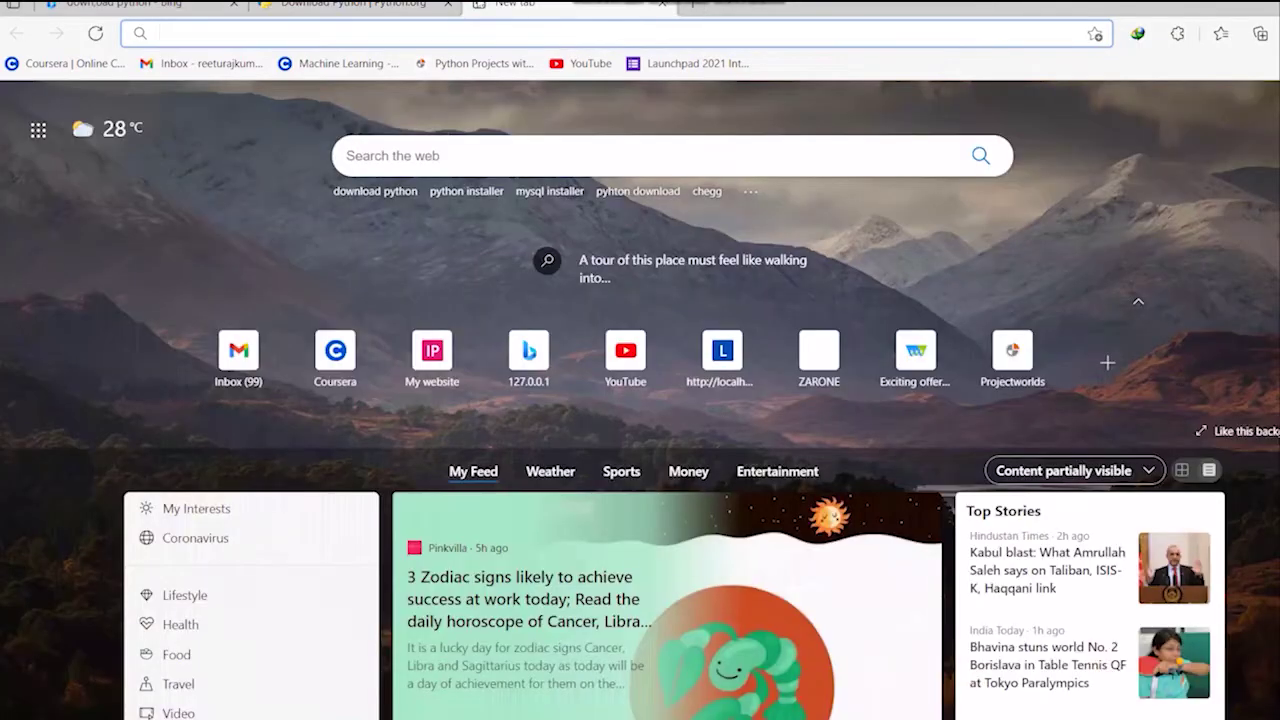
text(mysql installer)
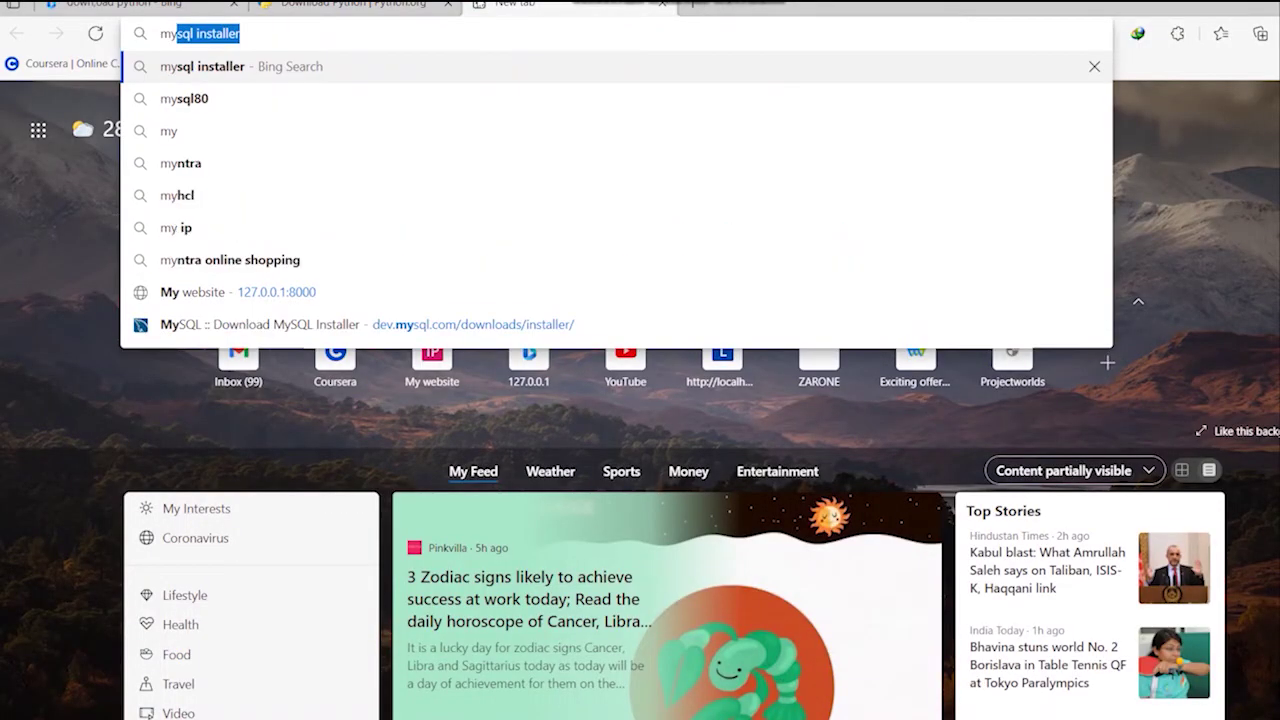
key(Return)
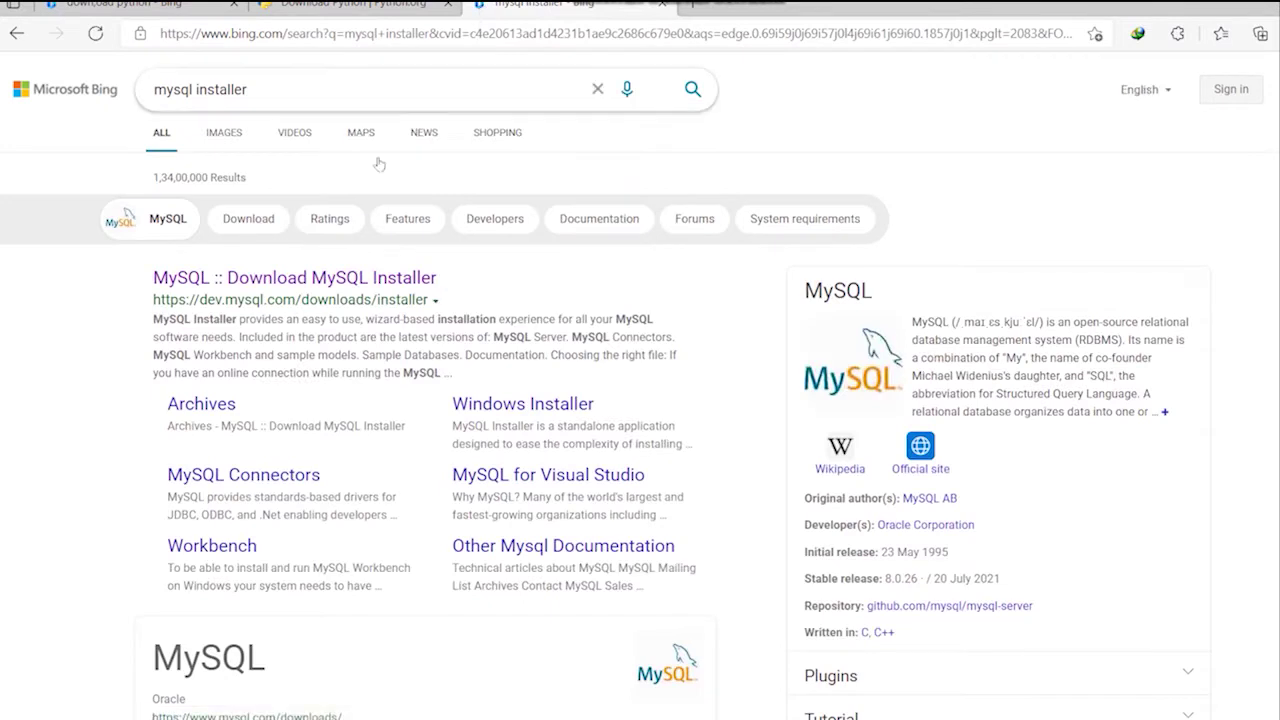
click(296, 277)
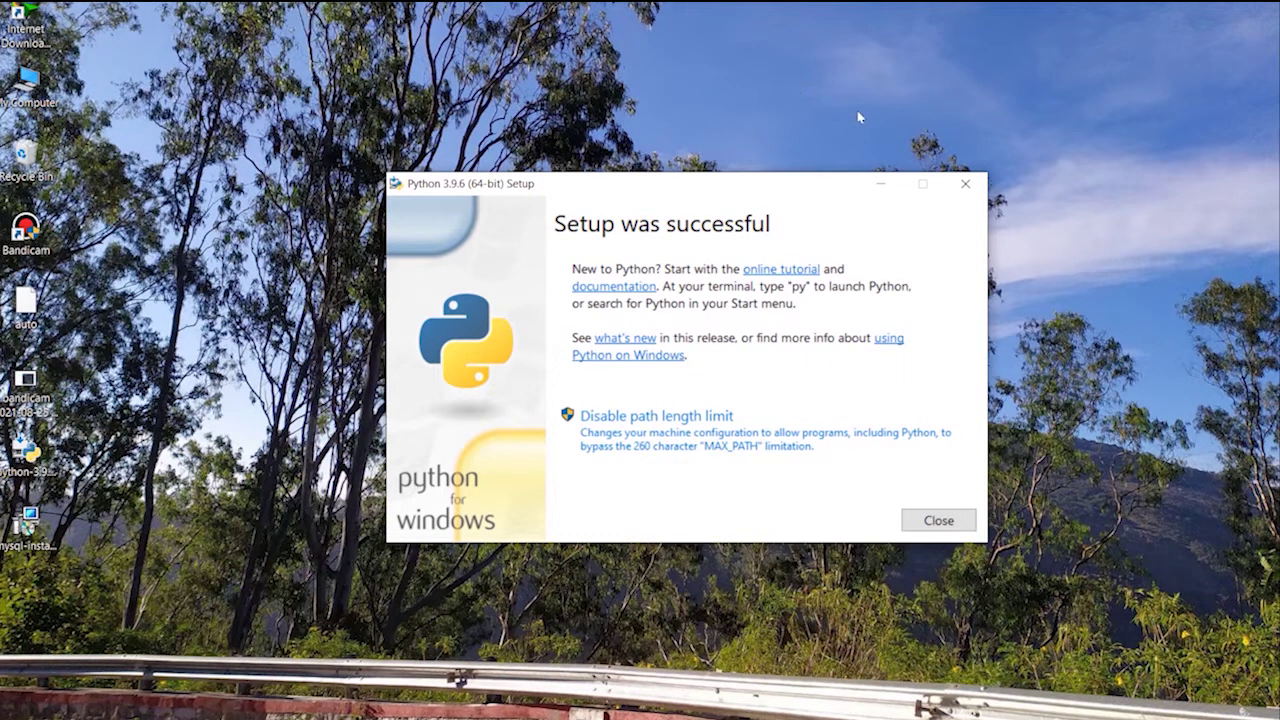
Close the finished Python setup and launch the MySQL installer
click(941, 521)
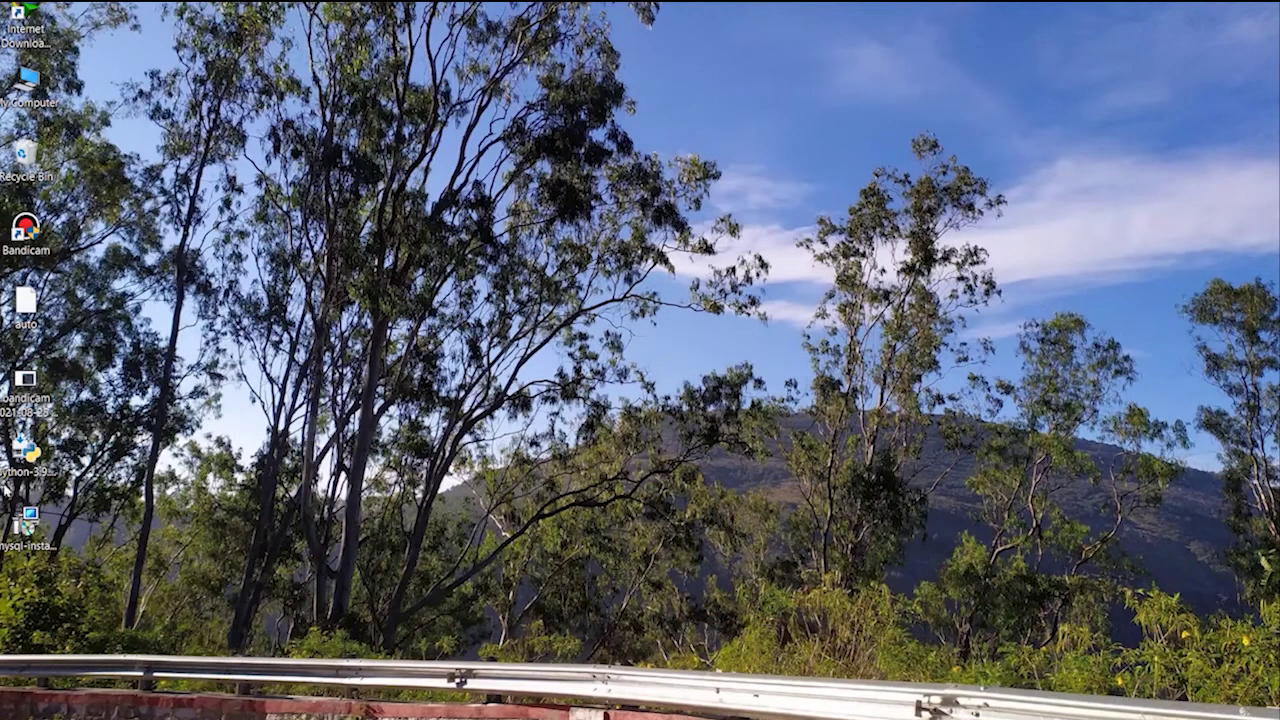
double_click(5, 530)
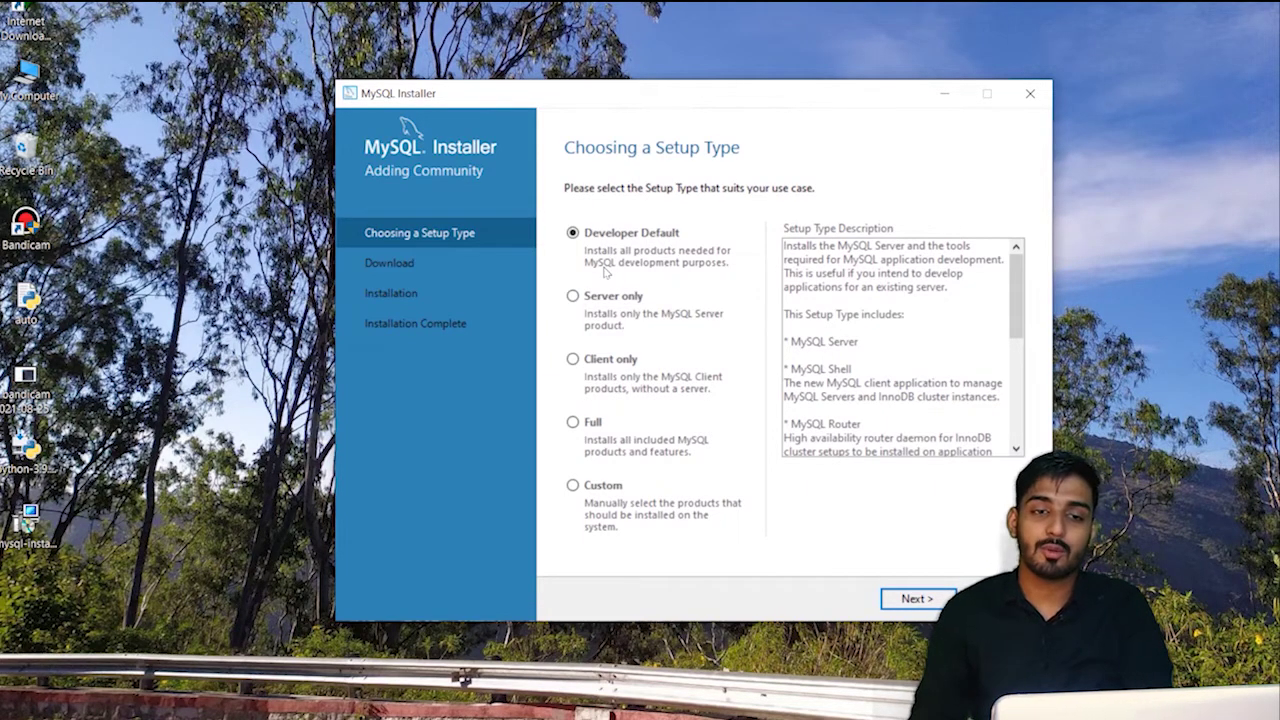
Continue with the Developer Default setup type
click(902, 601)
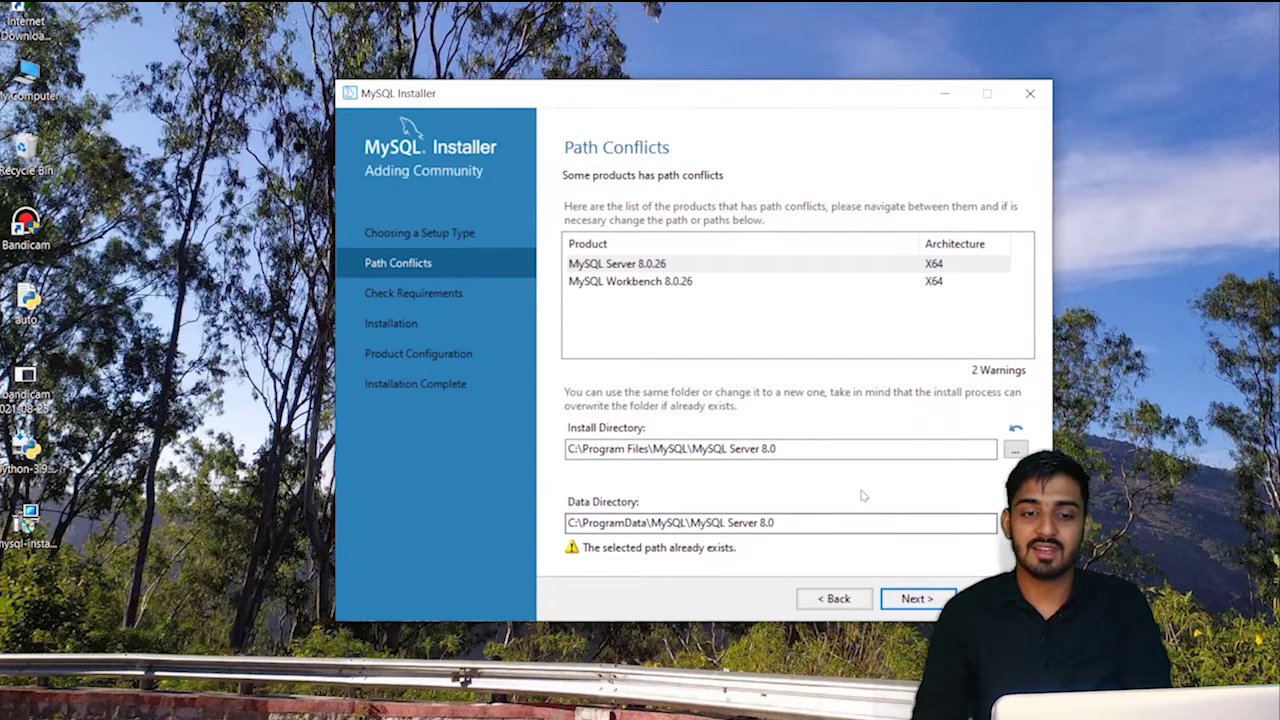
Continue past the path conflict warnings and the unmet MySQL for Visual Studio 1.2.9 requirement
click(916, 599)
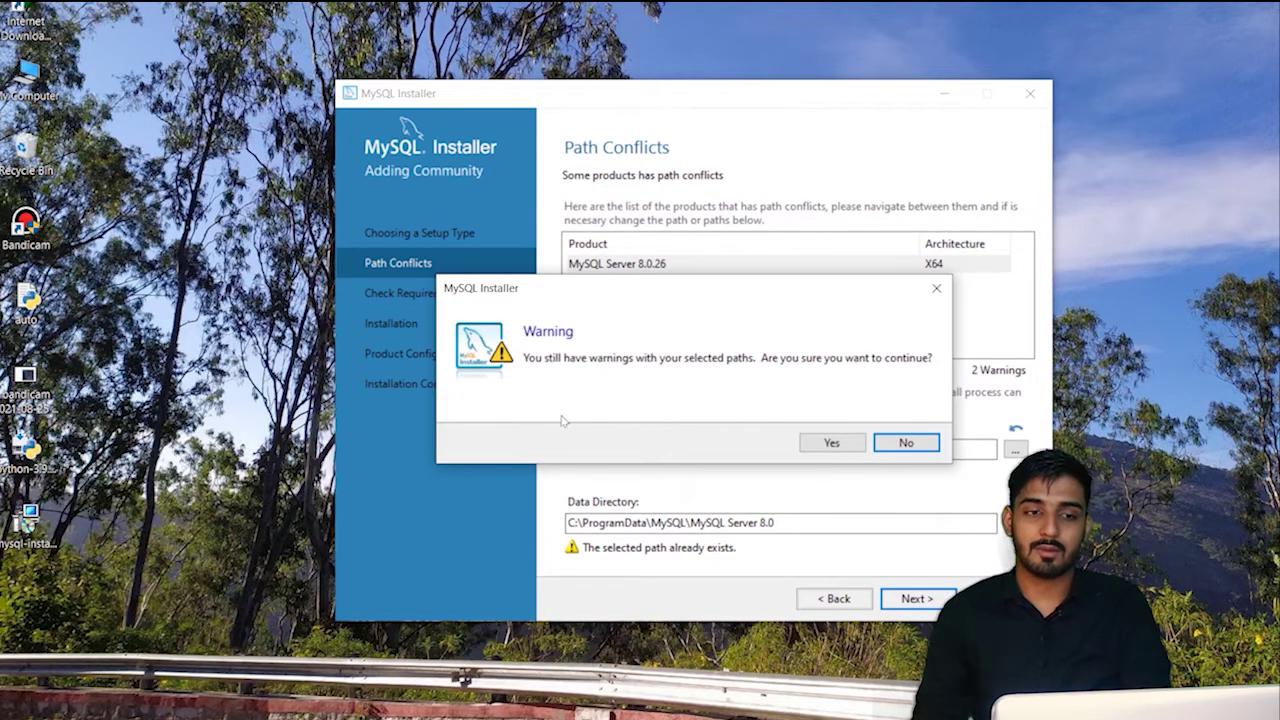
click(833, 443)
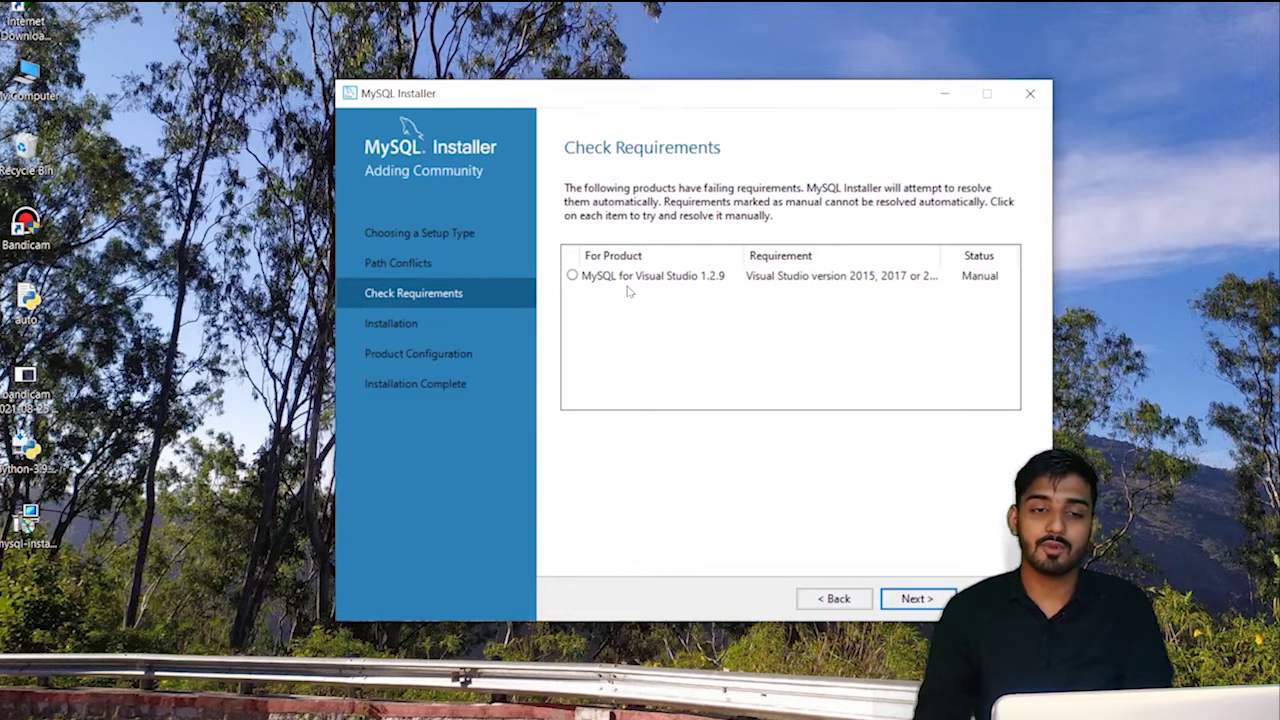
click(934, 597)
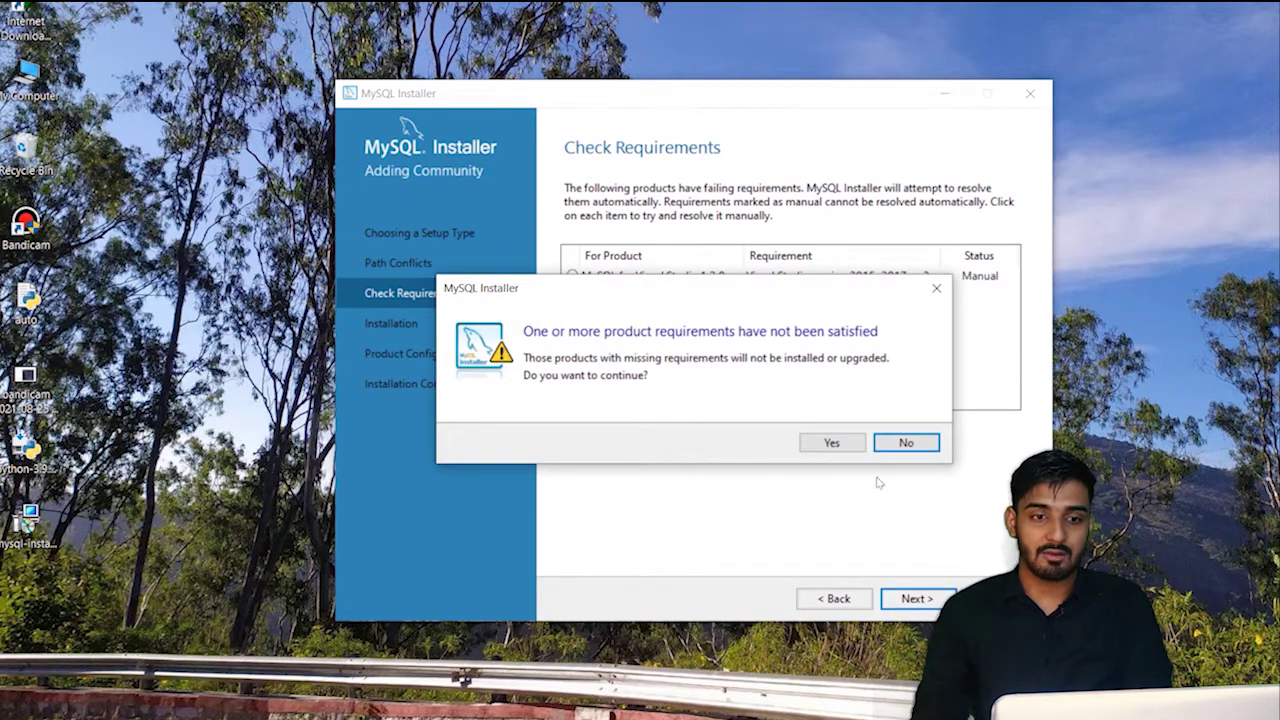
click(834, 443)
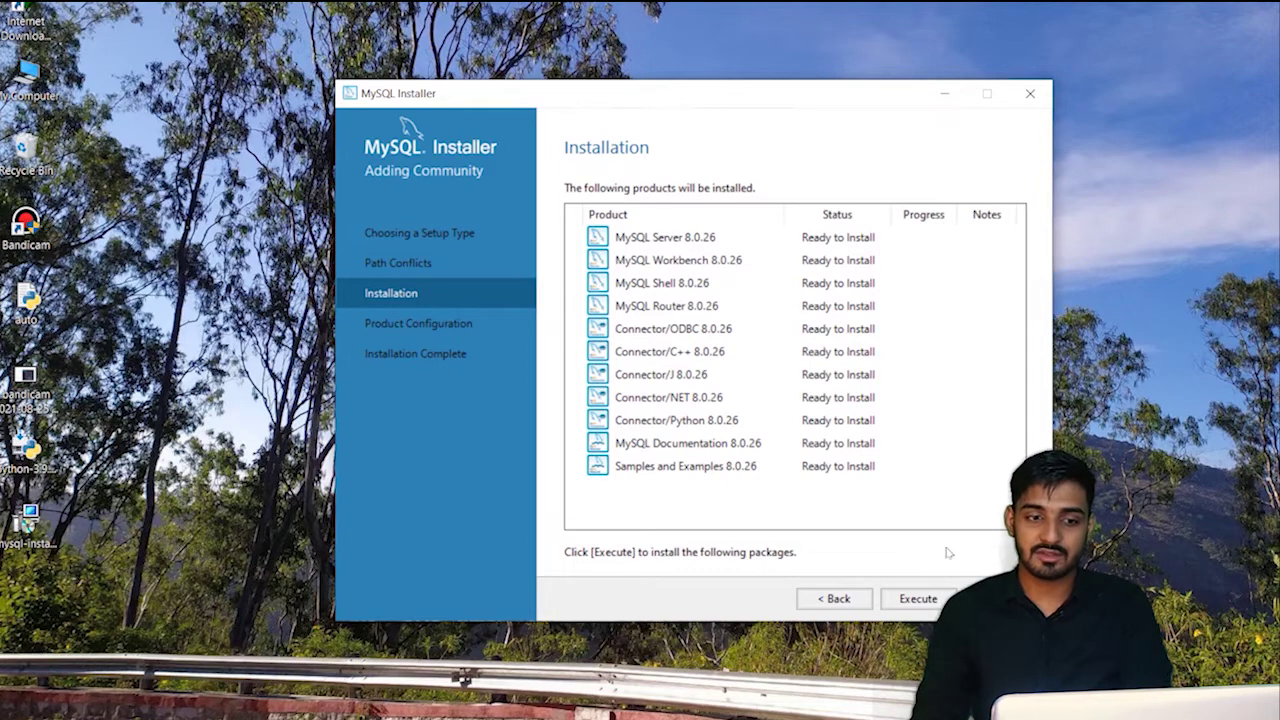
Install all 11 MySQL 8.0.26 products, then continue to Product Configuration
click(930, 598)
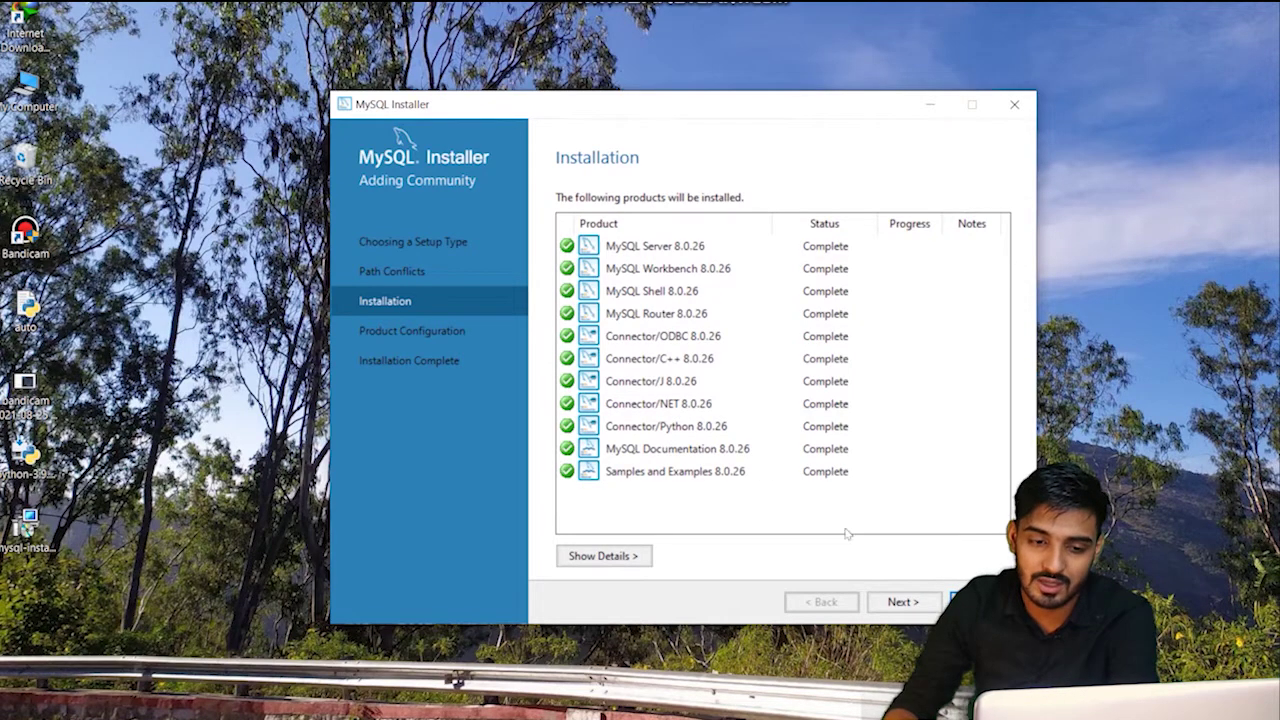
click(903, 601)
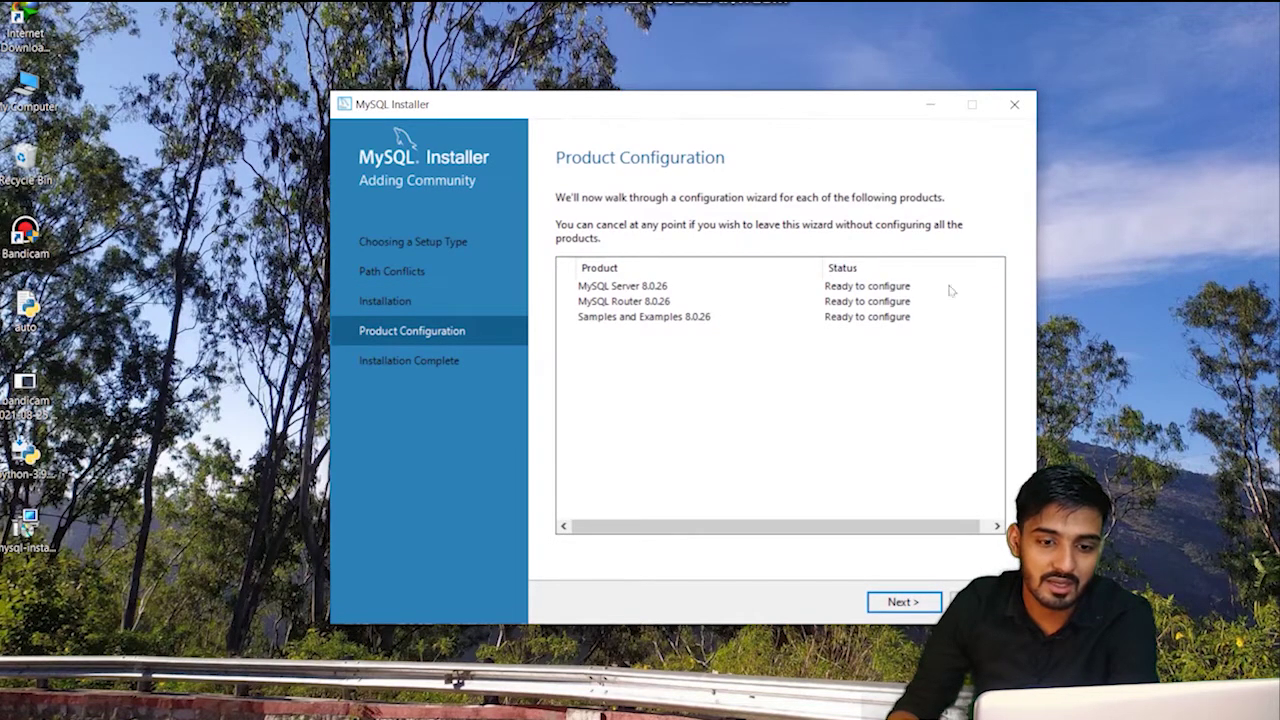
Configure MySQL Server 8.0.26 as Development Computer on port 3306 with Strong Password Encryption
click(905, 601)
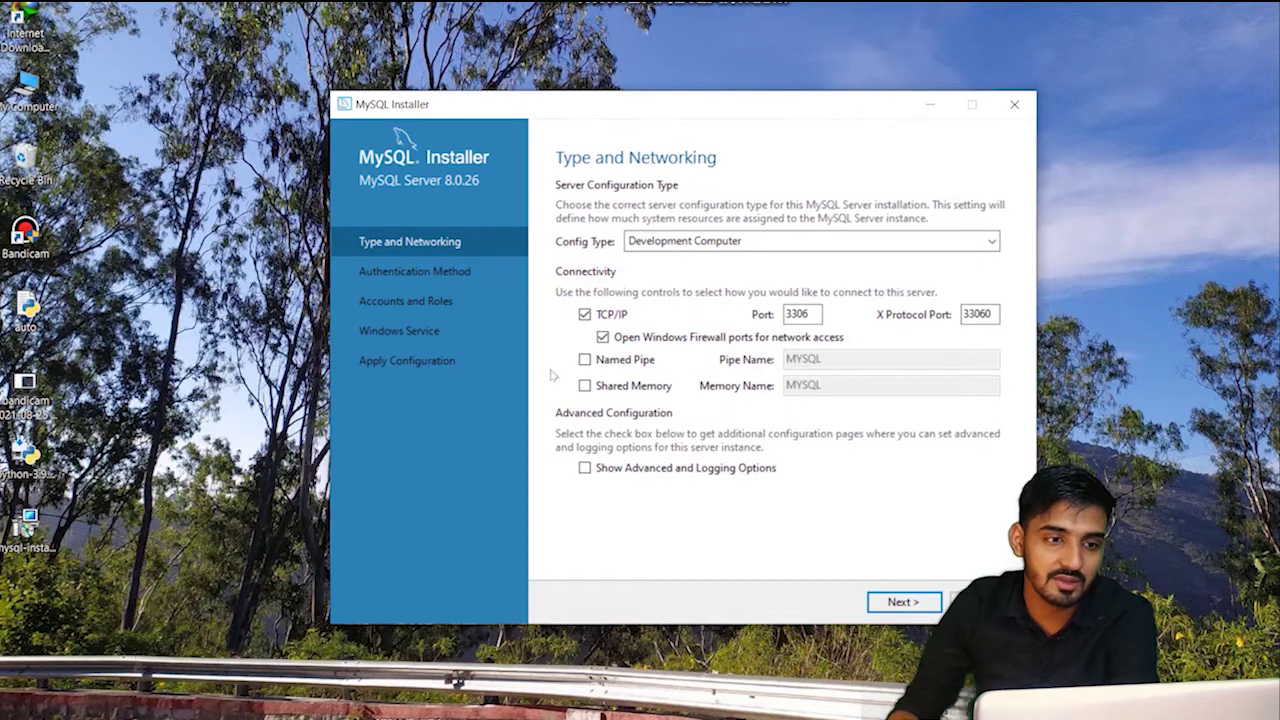
click(903, 602)
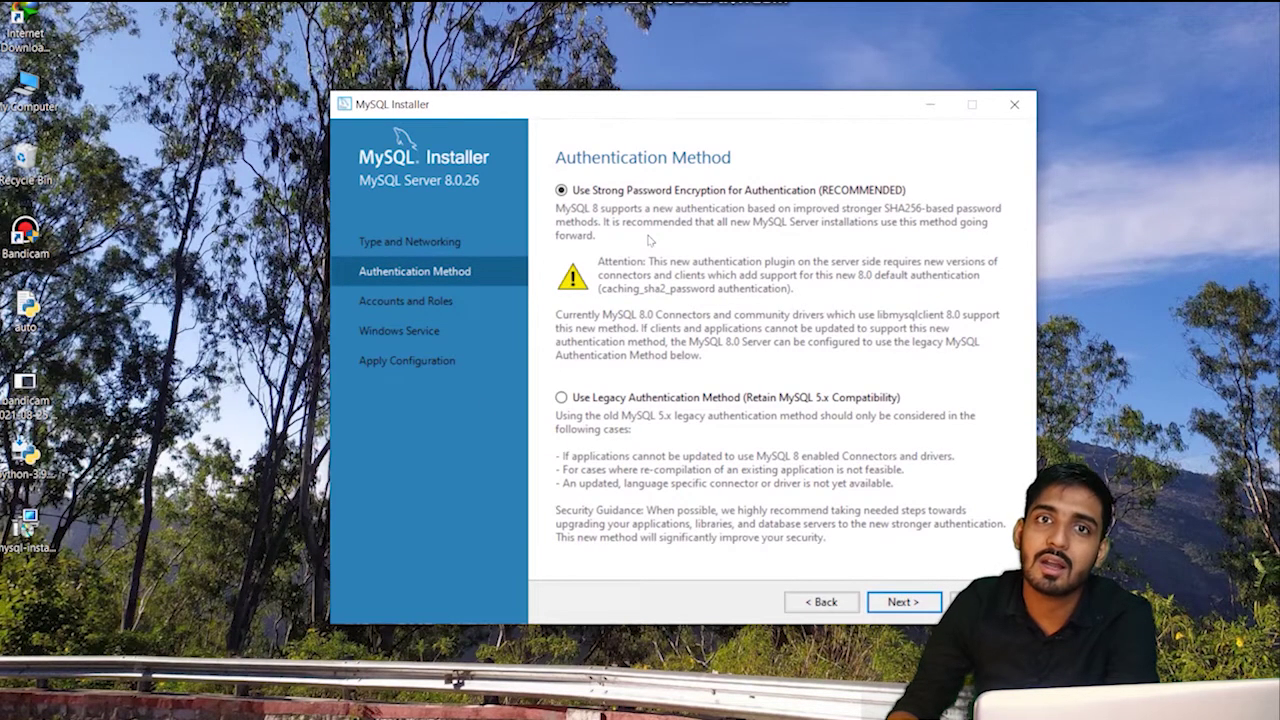
click(905, 602)
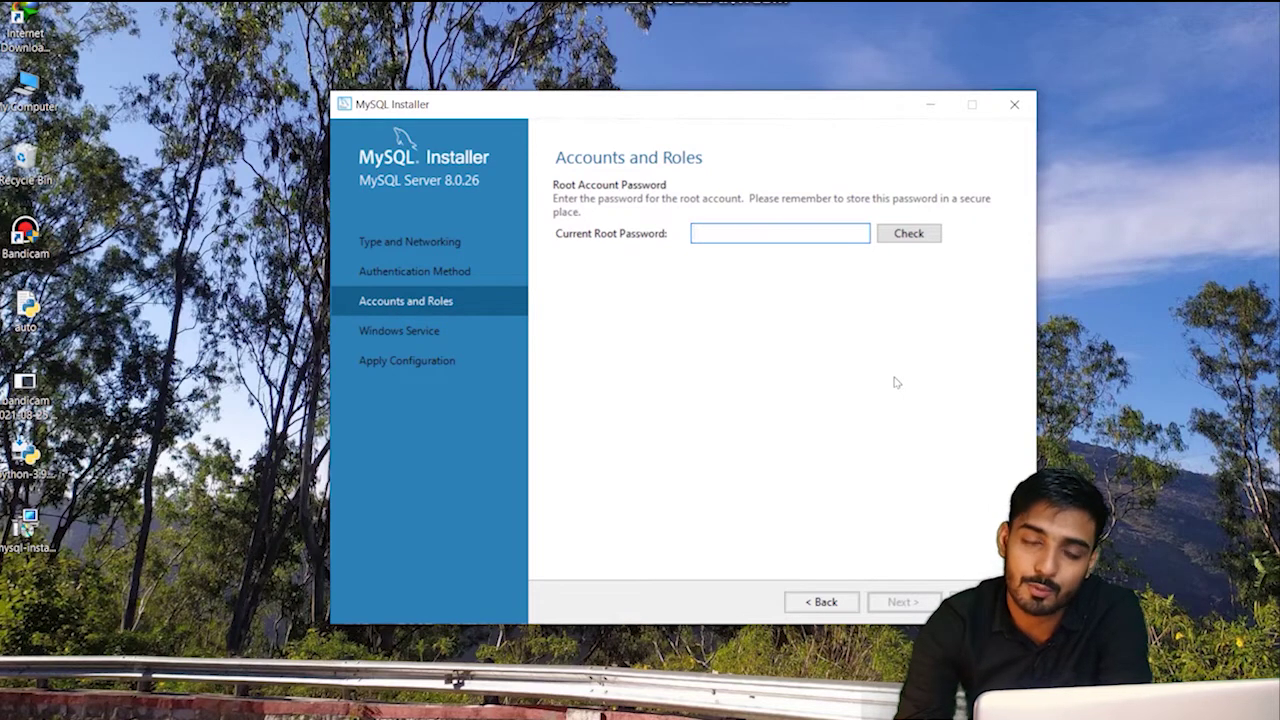
Enter and verify the root account password, then continue to the Windows Service settings
text(1234)
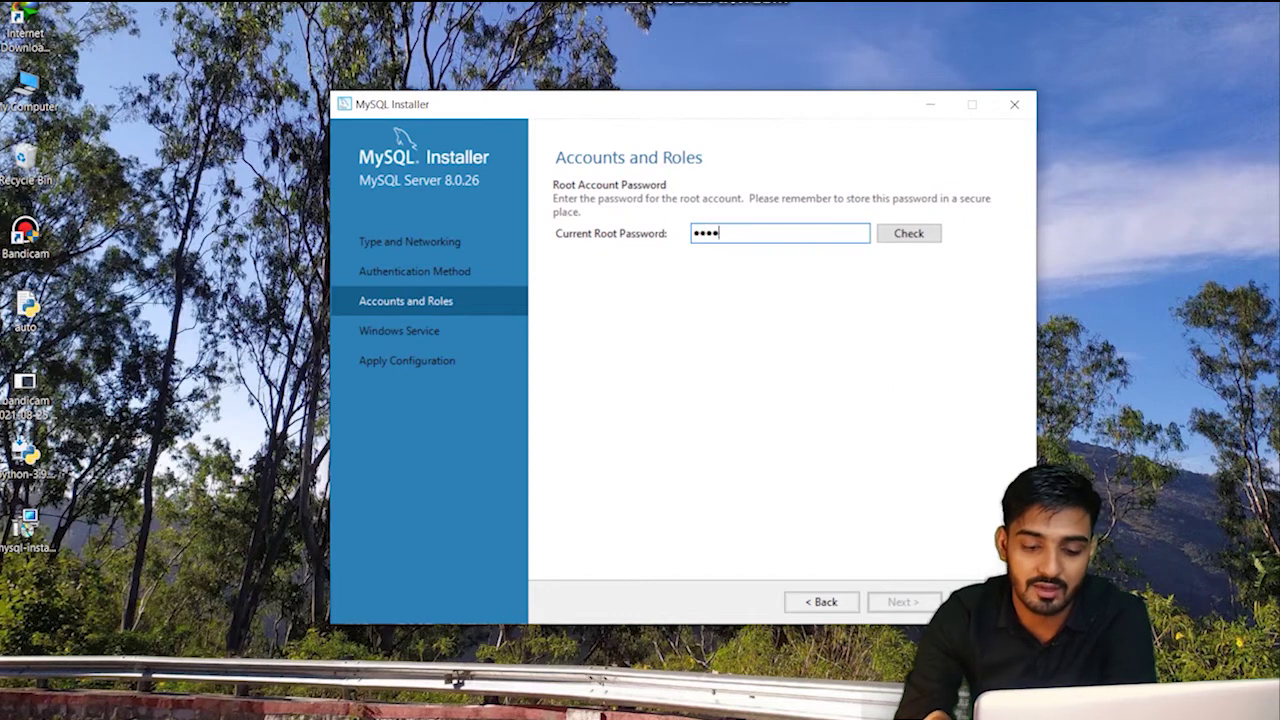
click(912, 235)
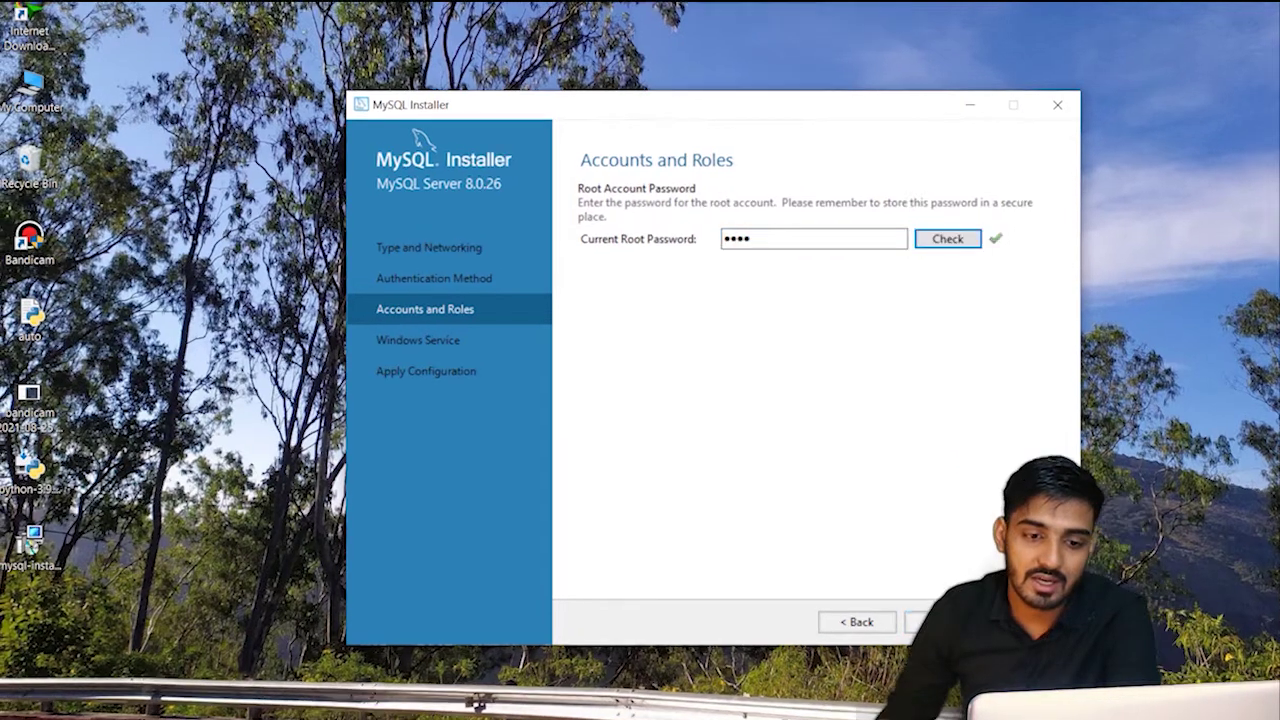
click(935, 622)
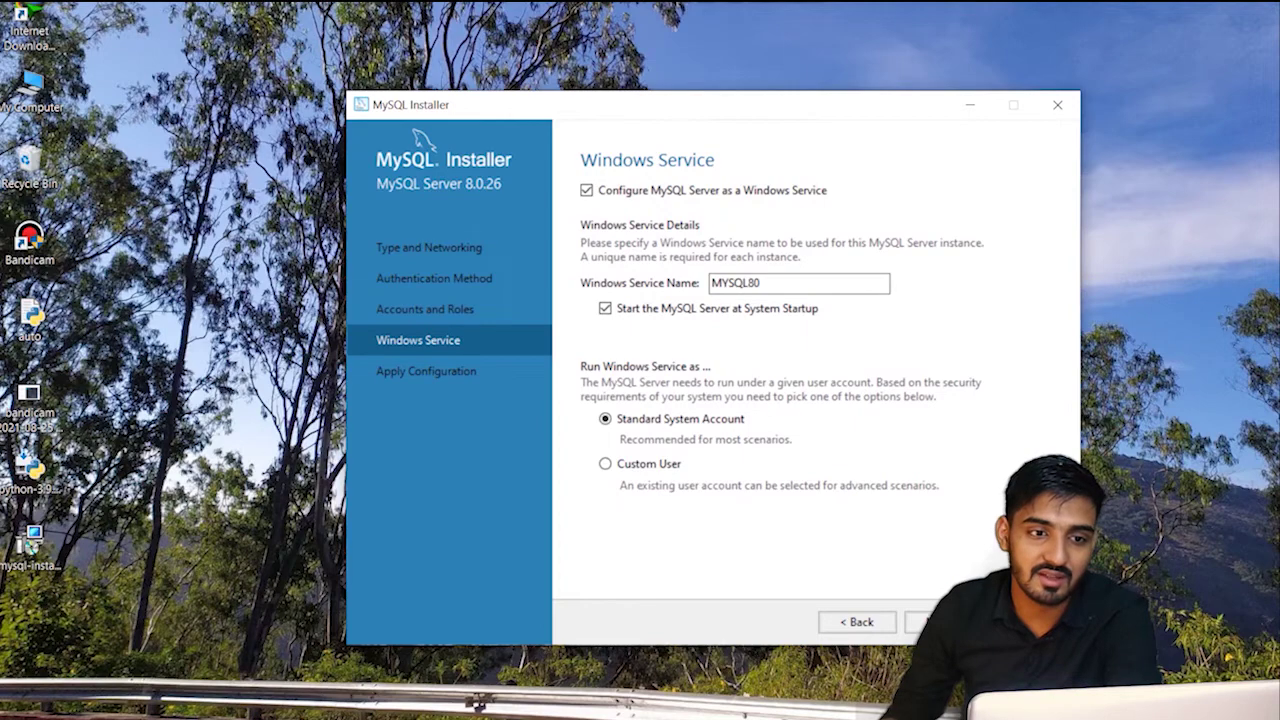
Apply the MySQL Server 8.0.26 configuration and finish back to Product Configuration
click(935, 622)
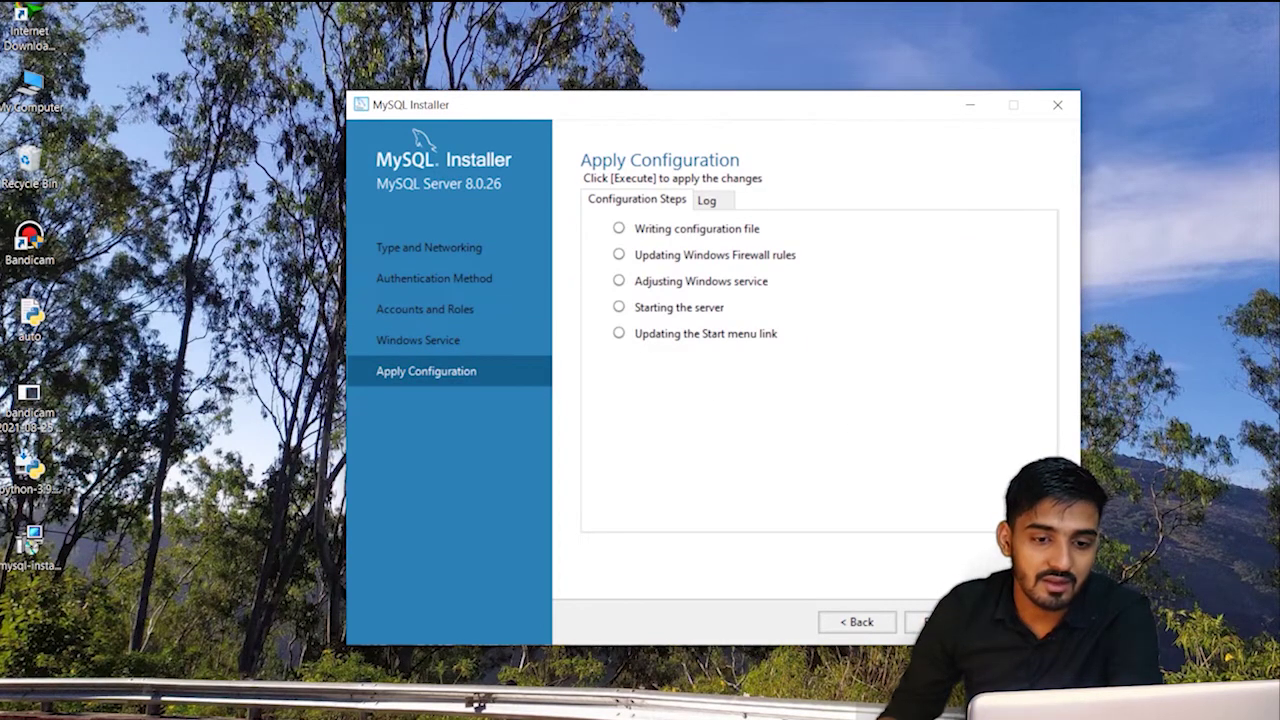
click(935, 622)
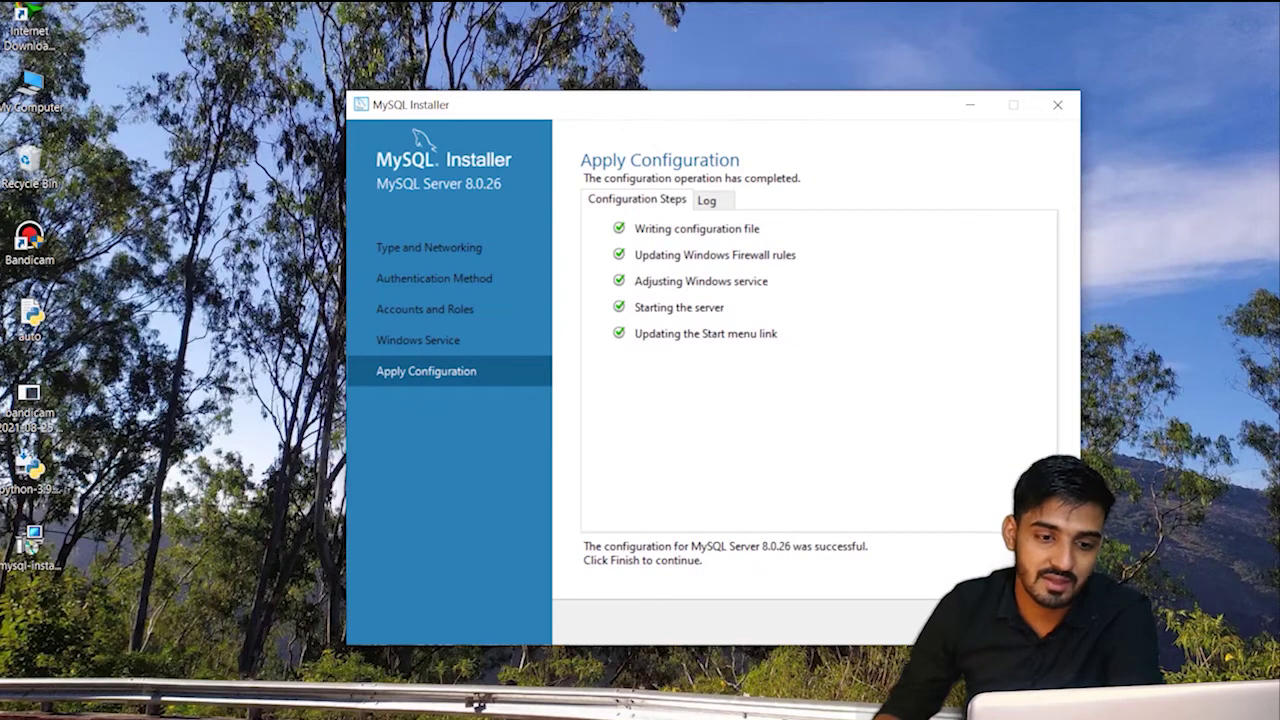
key(Return)
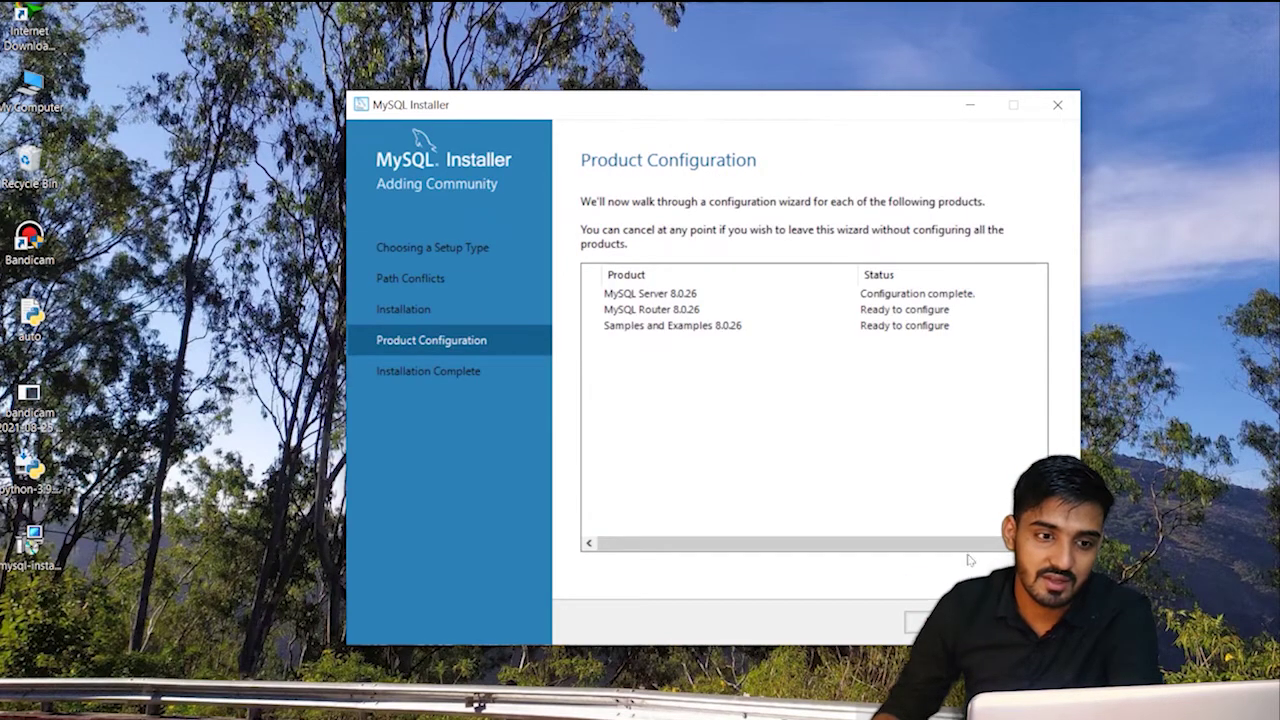
Skip MySQL Router setup, then connect Samples and Examples to the server using the root password
key(Return)
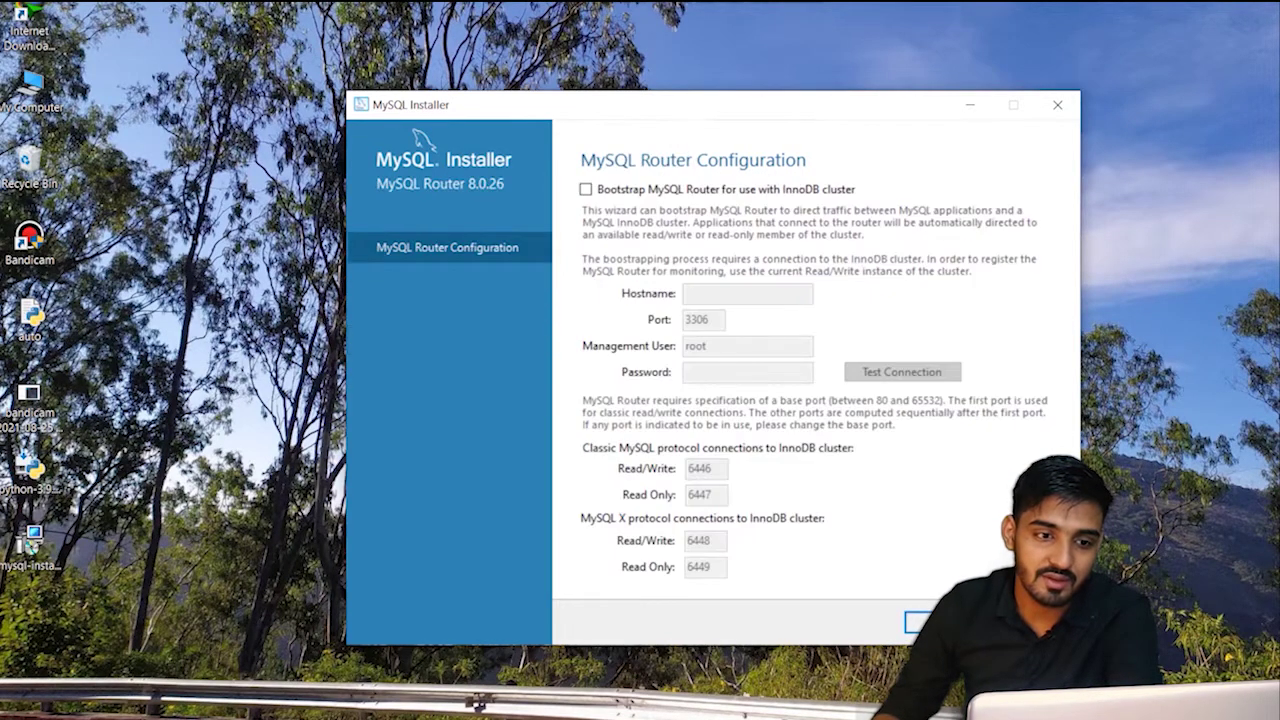
key(Return)
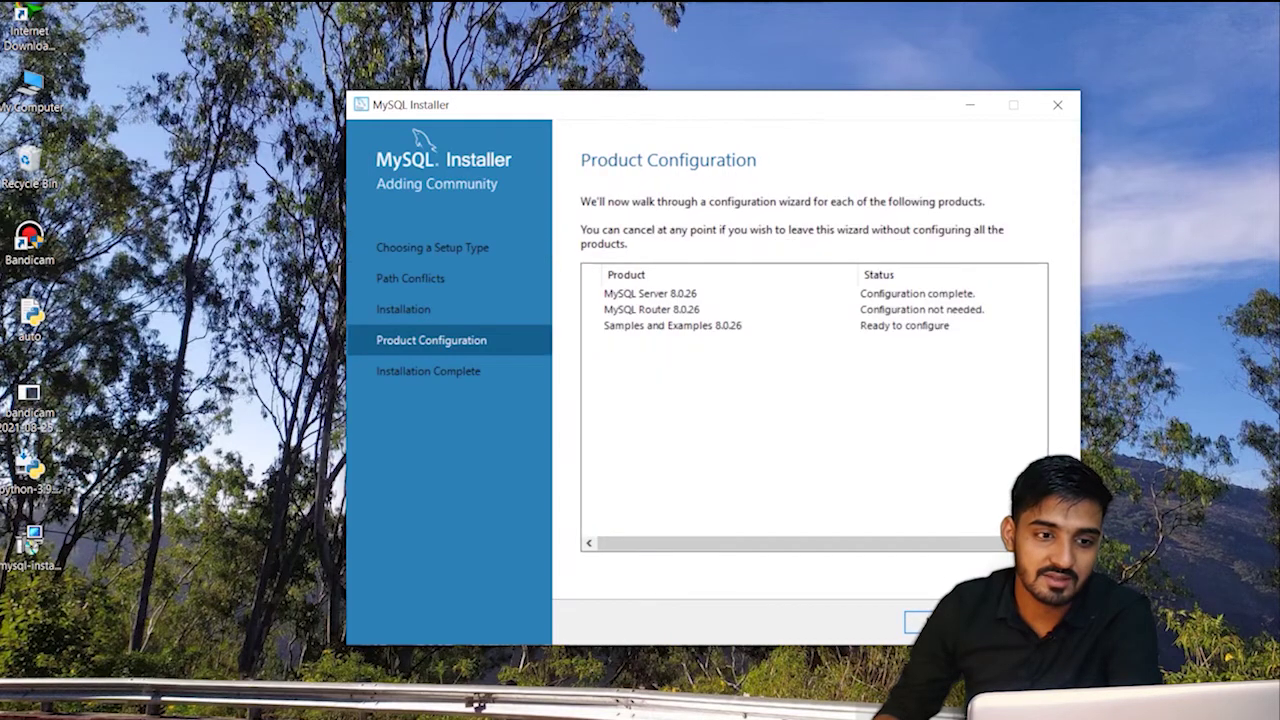
key(Return)
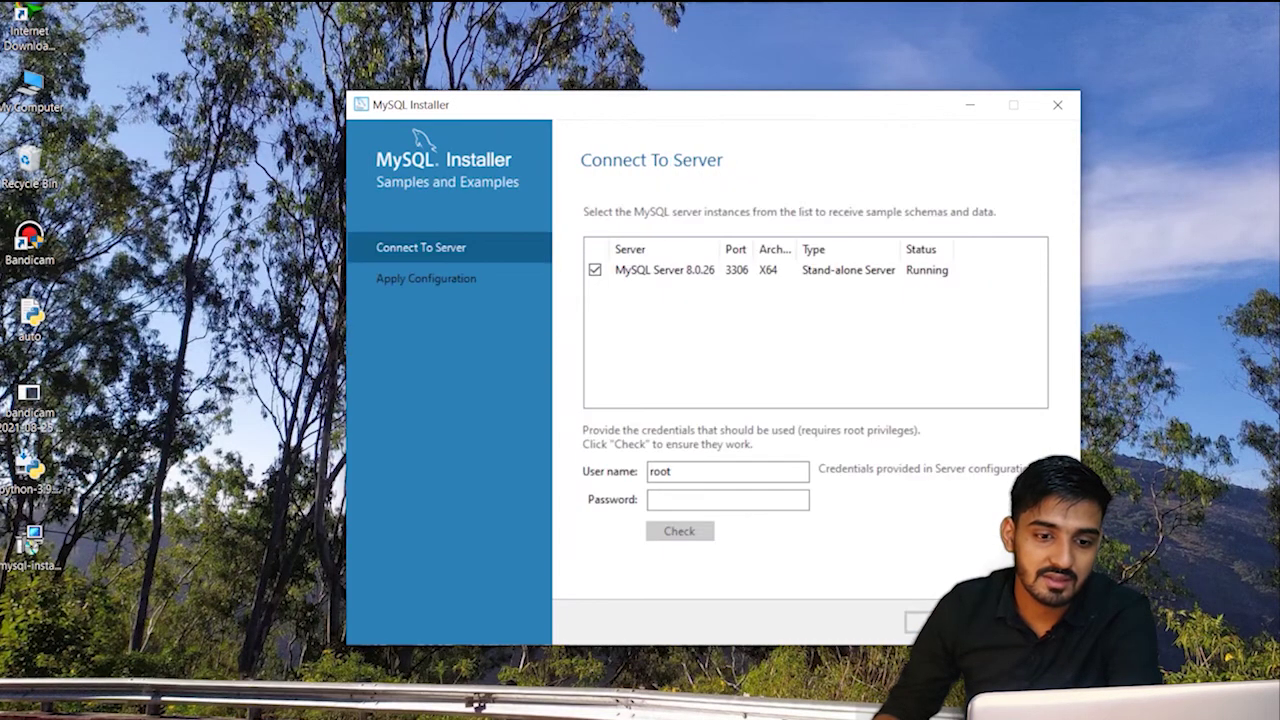
click(774, 501)
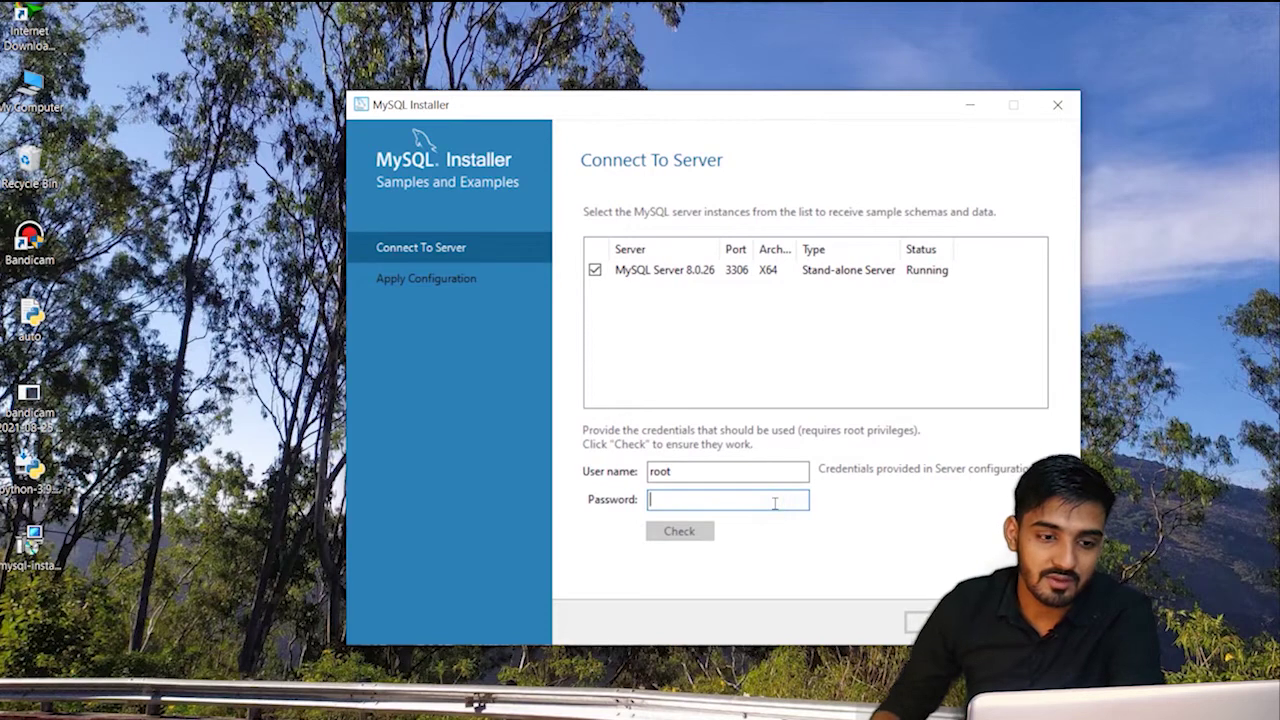
text(1234)
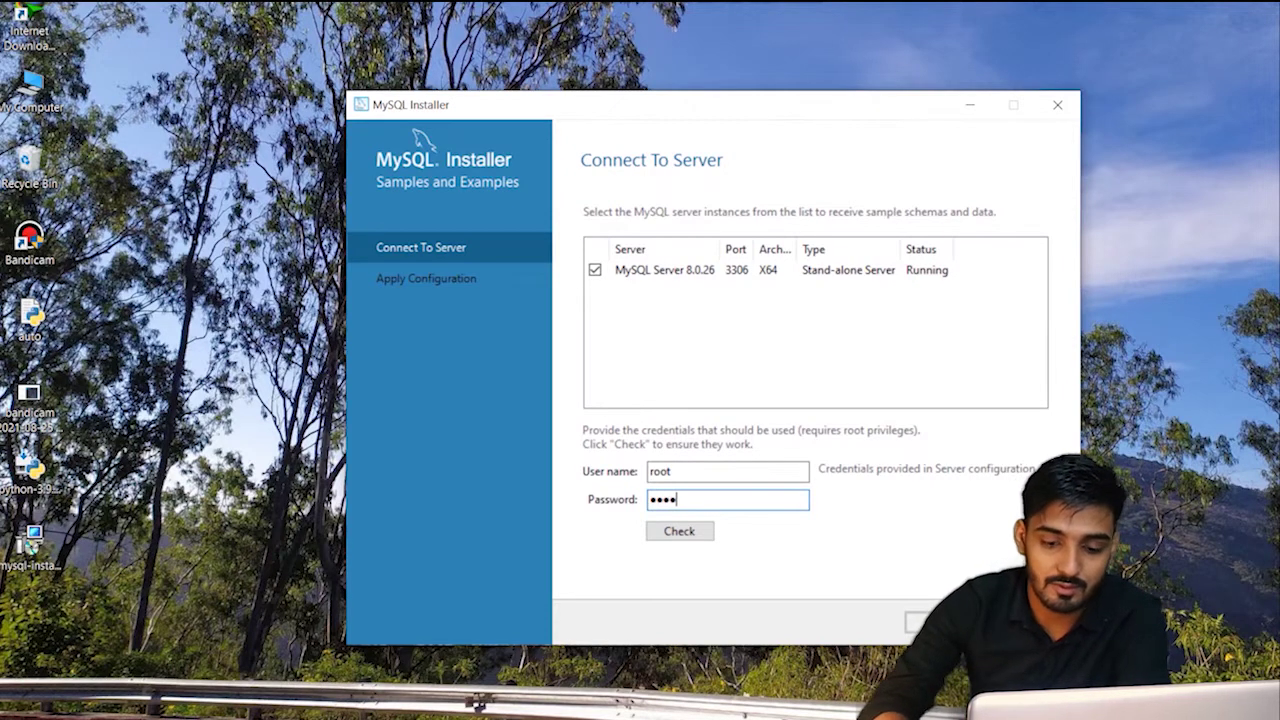
click(688, 530)
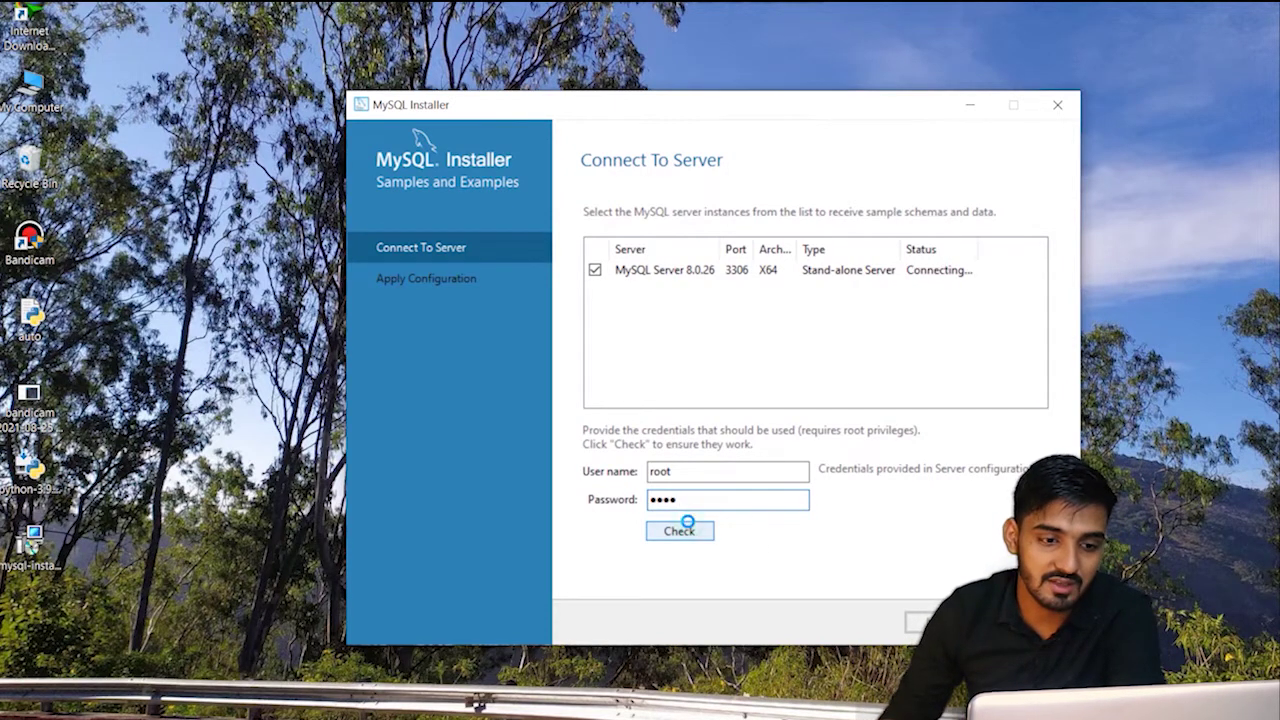
click(689, 530)
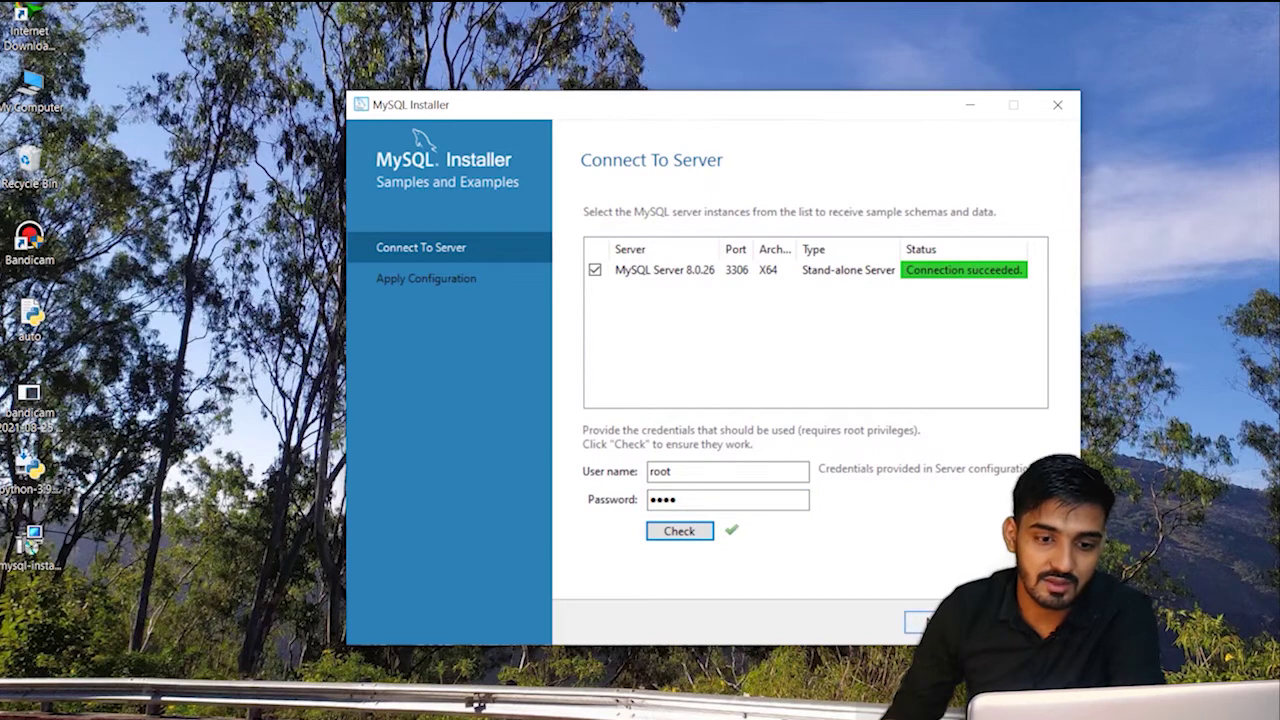
key(alt+n)
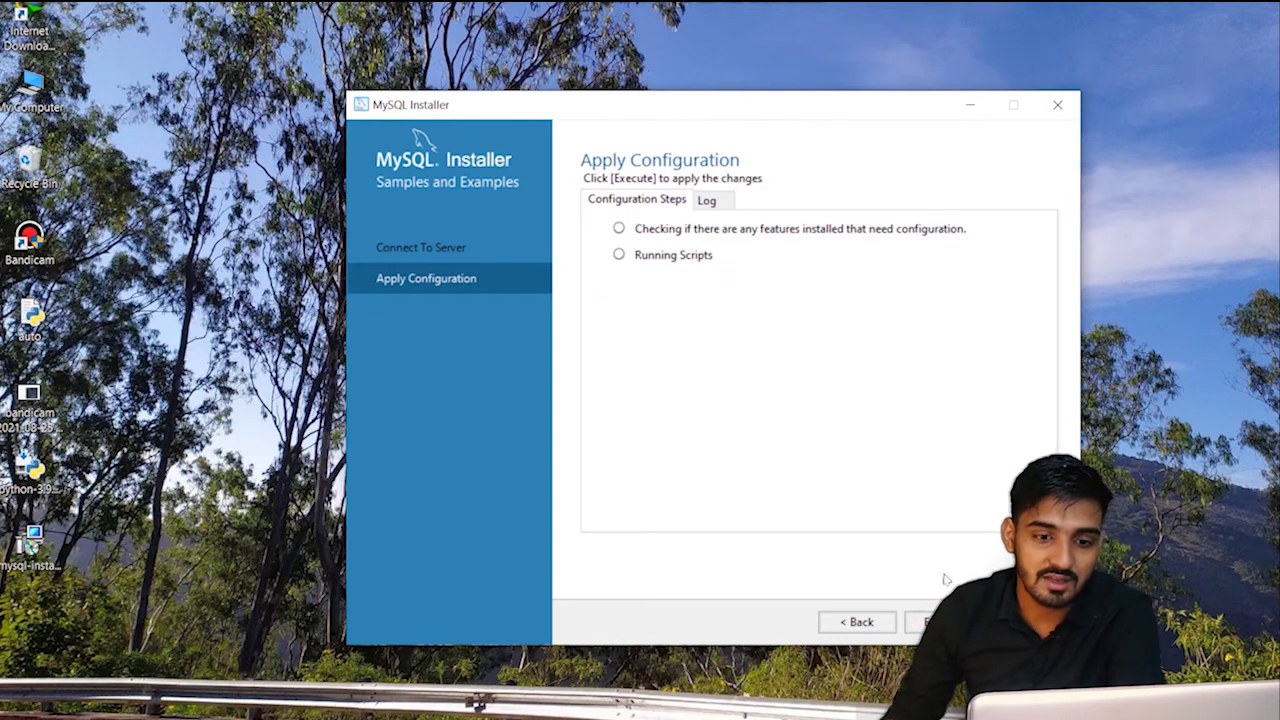
Execute the Samples and Examples configuration, dismissing the taking-longer warning, and continue to Installation Complete
click(945, 622)
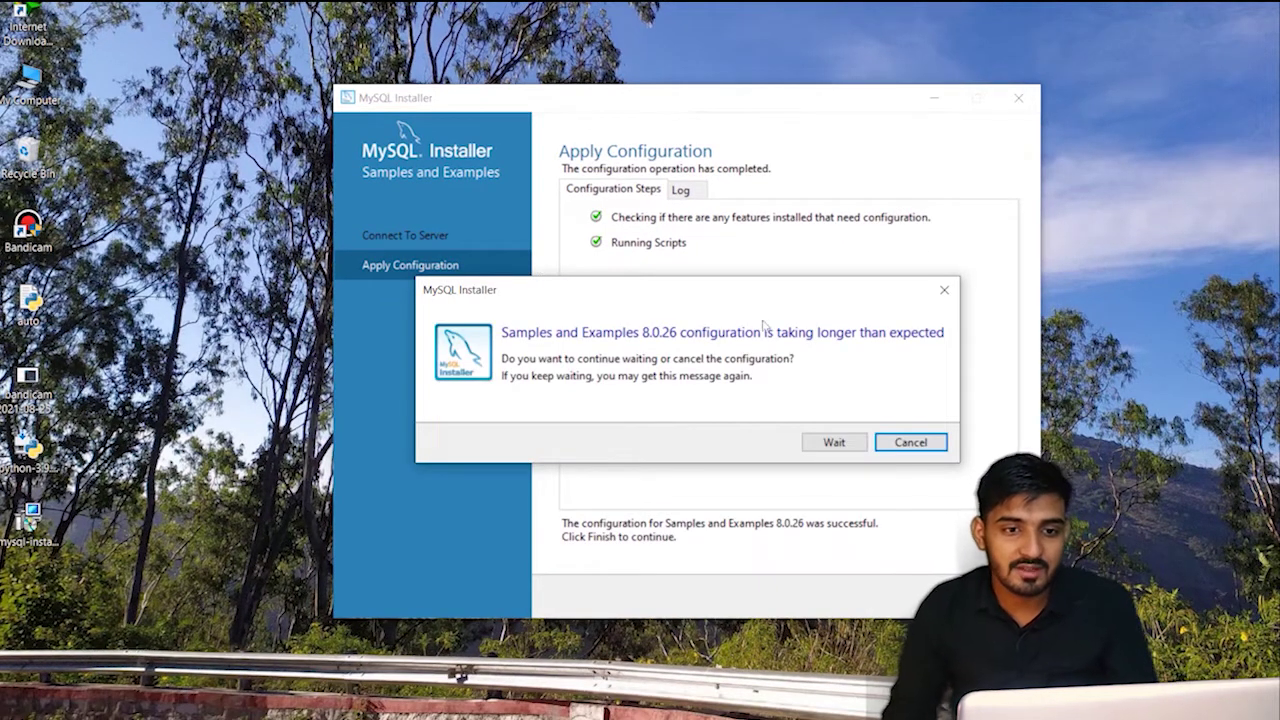
click(916, 441)
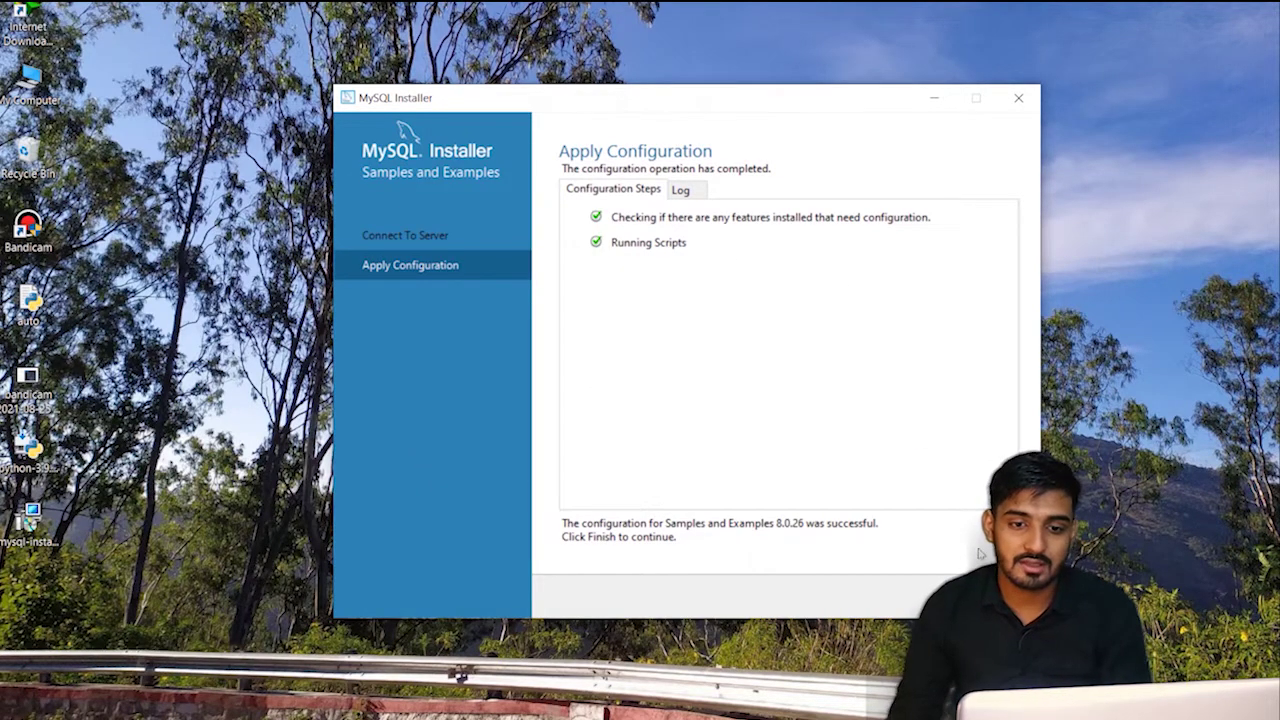
key(Return)
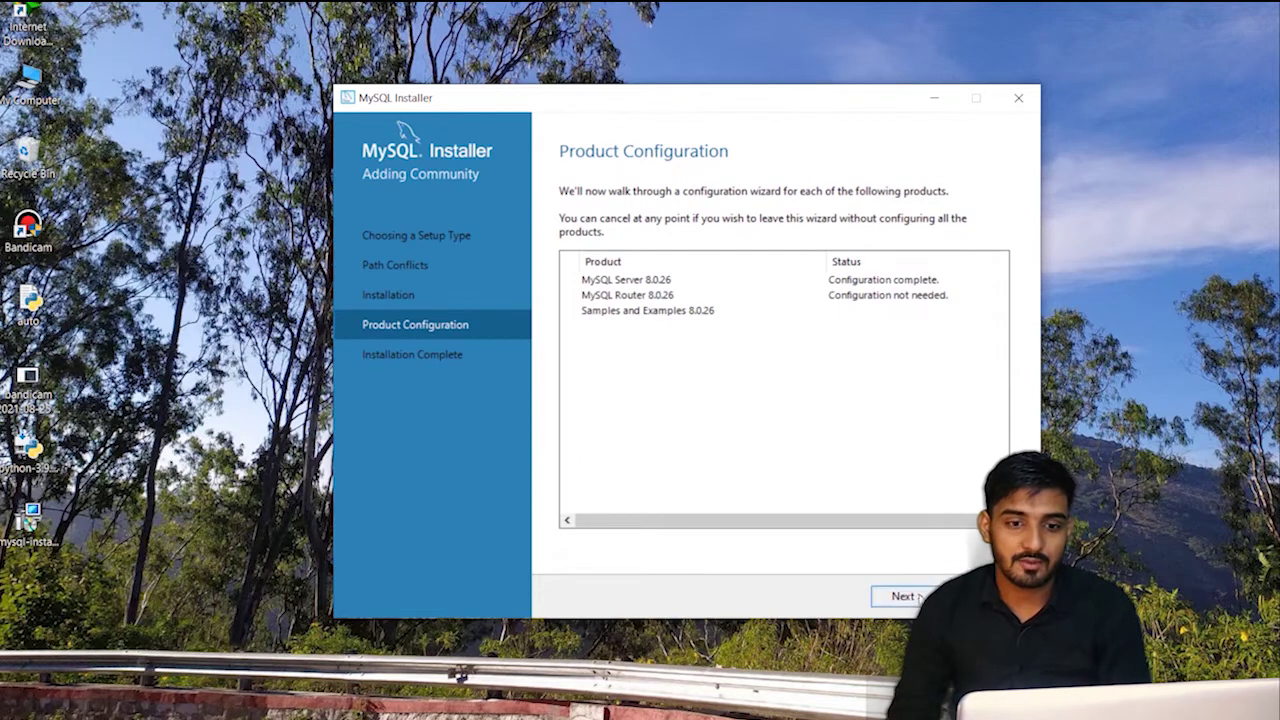
click(919, 597)
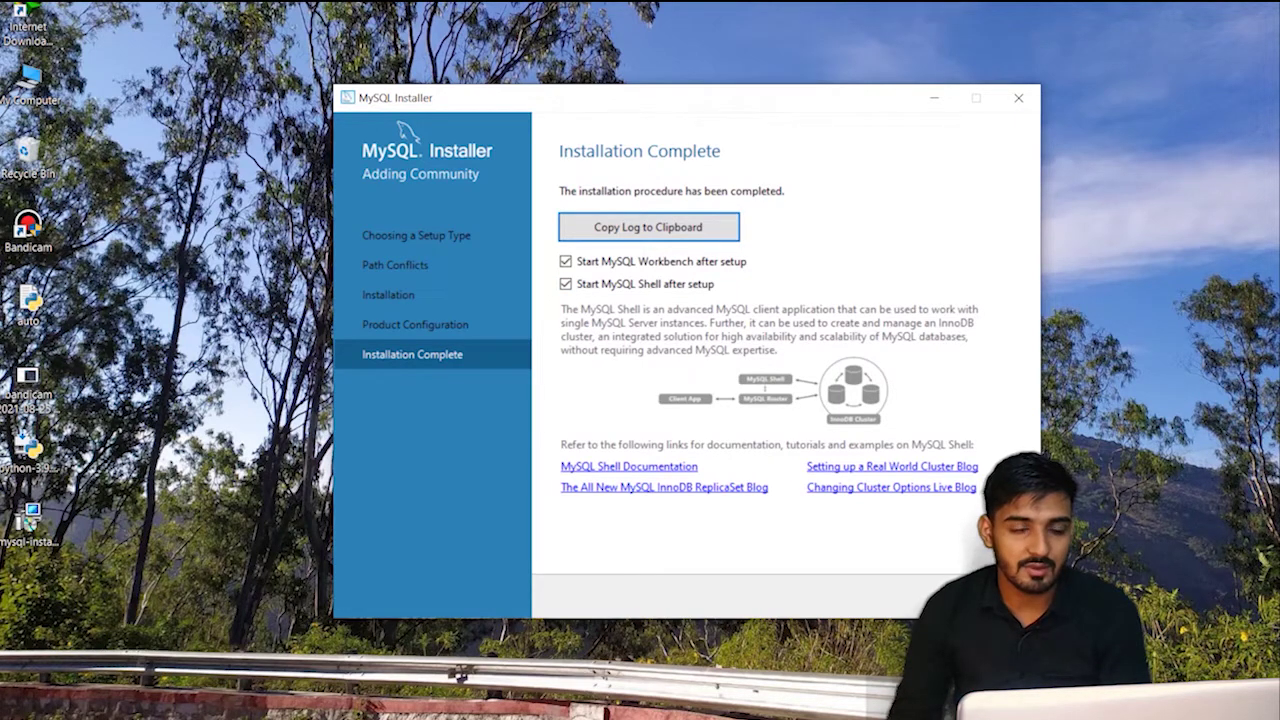
Turn off 'Start MySQL Shell after setup' and finish, leaving only Workbench to launch
click(566, 284)
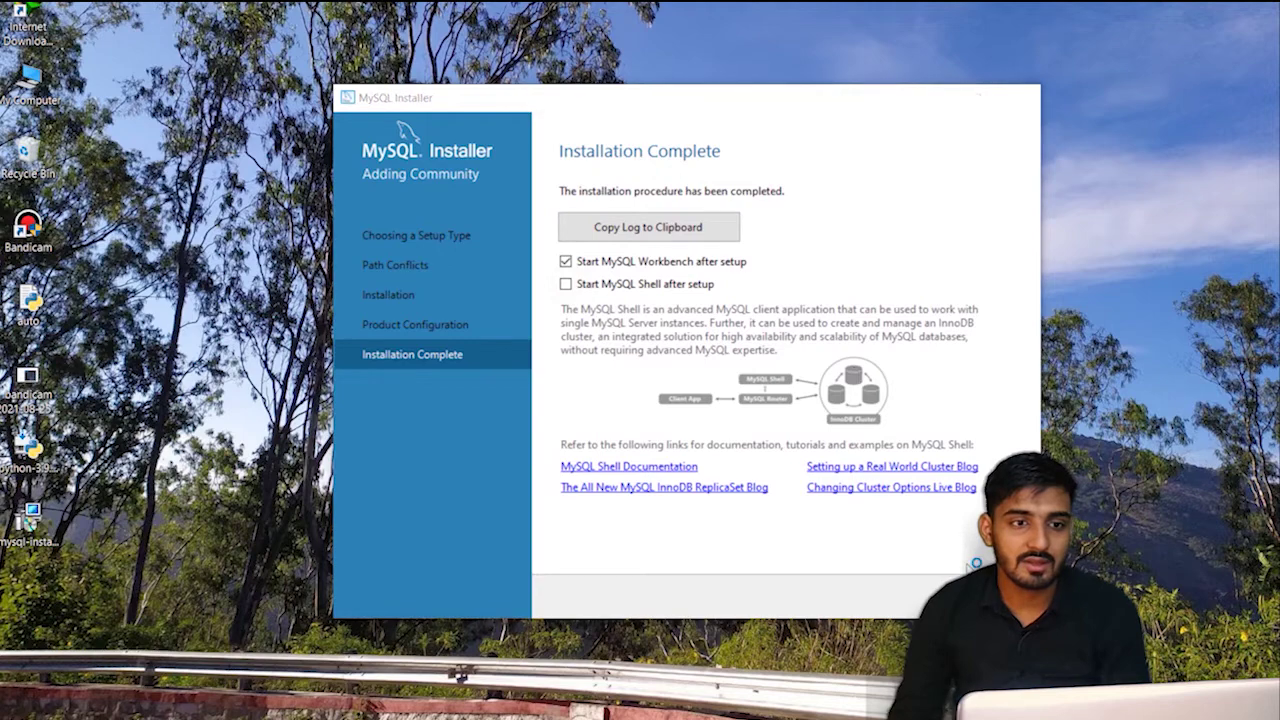
click(980, 596)
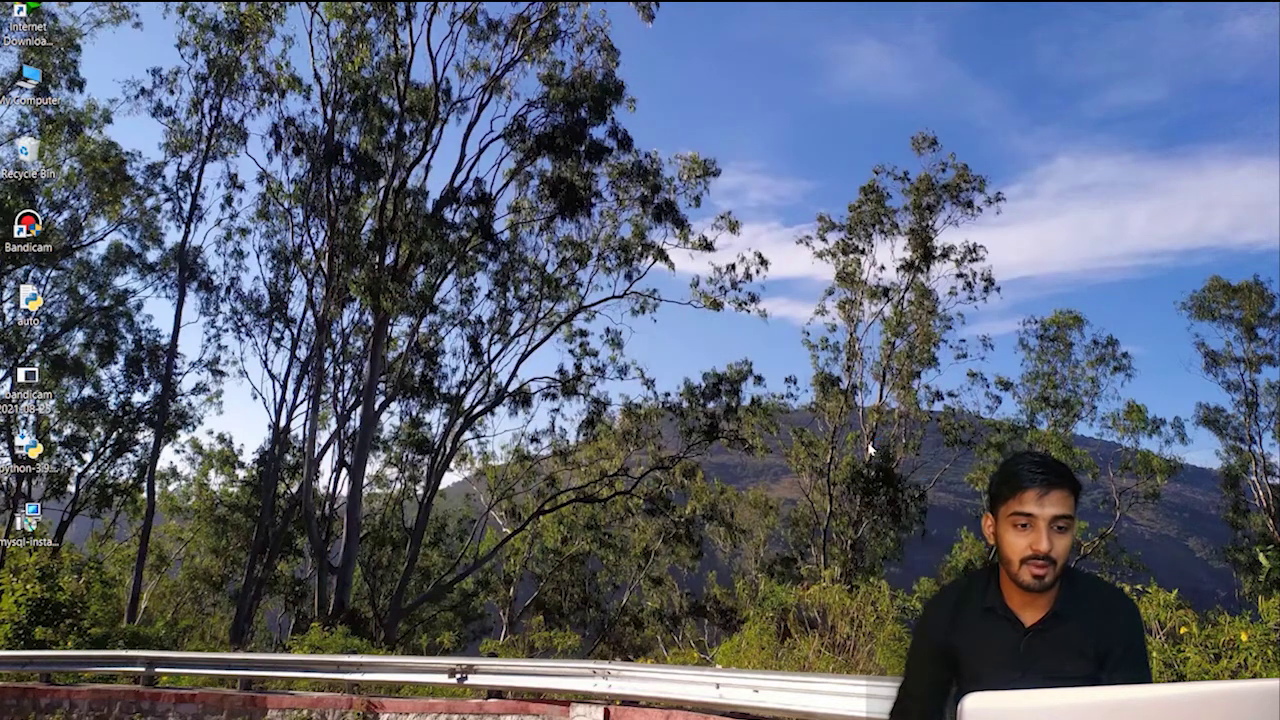